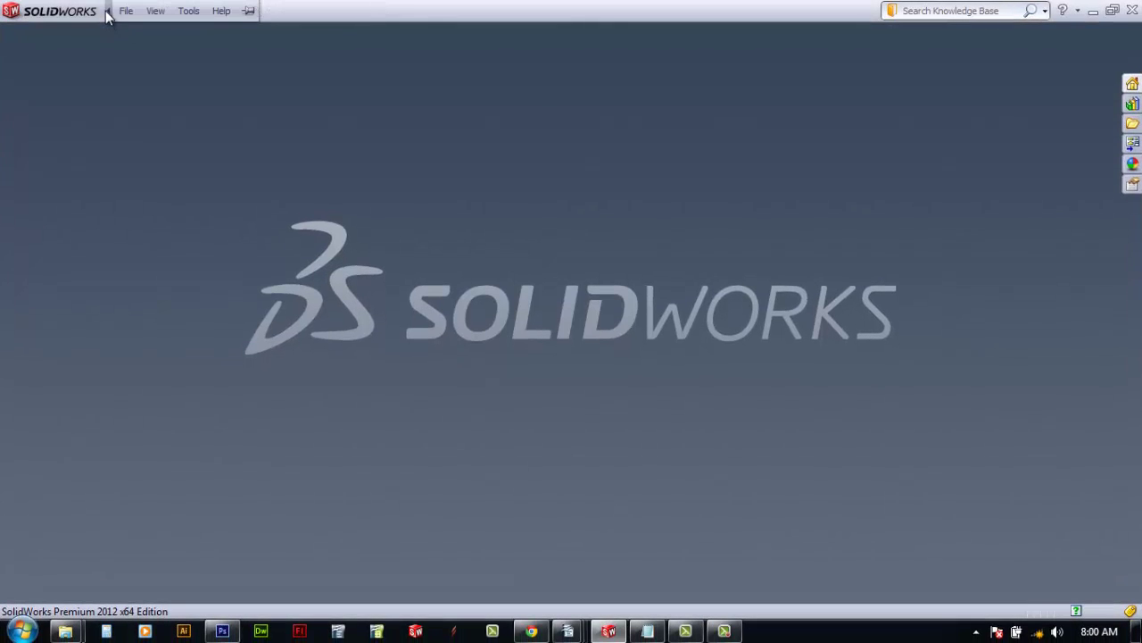
- Create a new part document from the Part template in the advanced template list
left_click(125, 12)
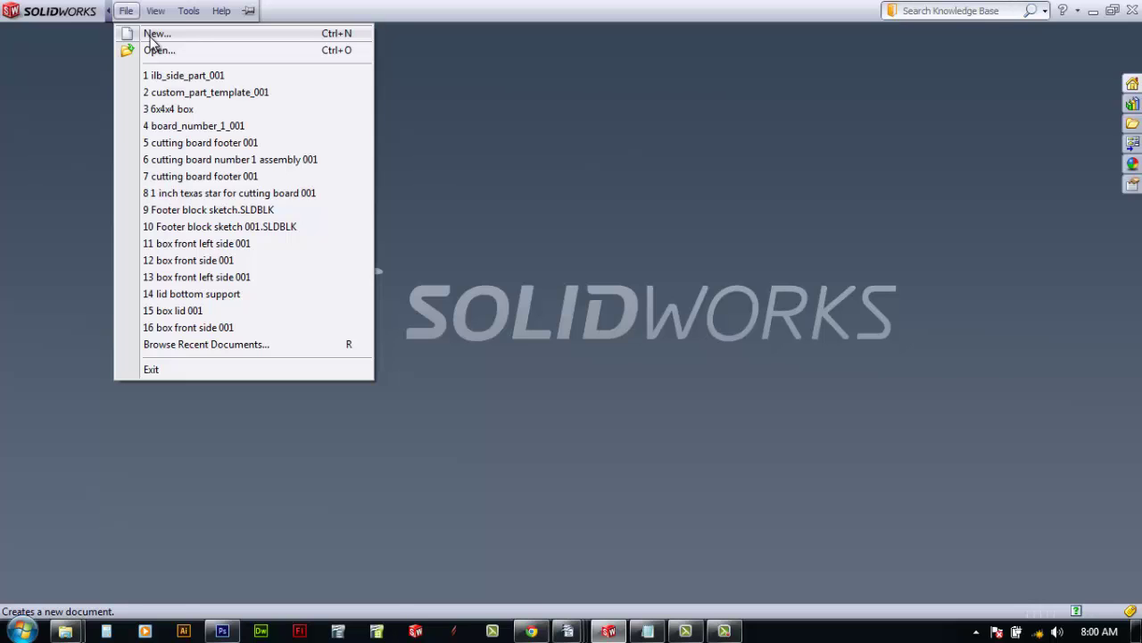
left_click(150, 36)
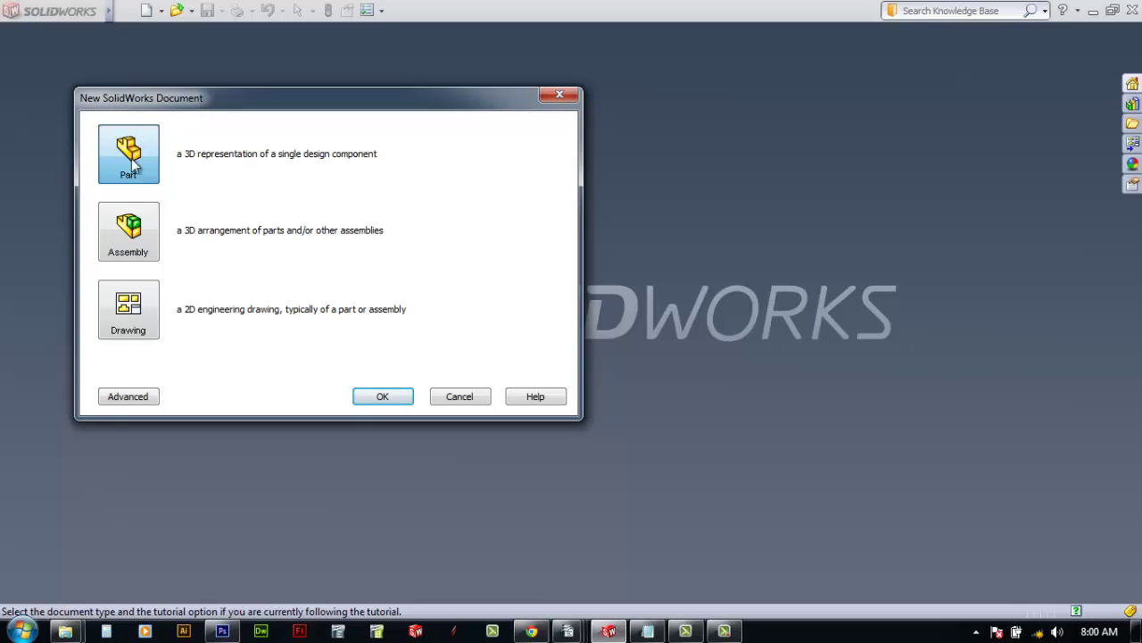
left_click(134, 397)
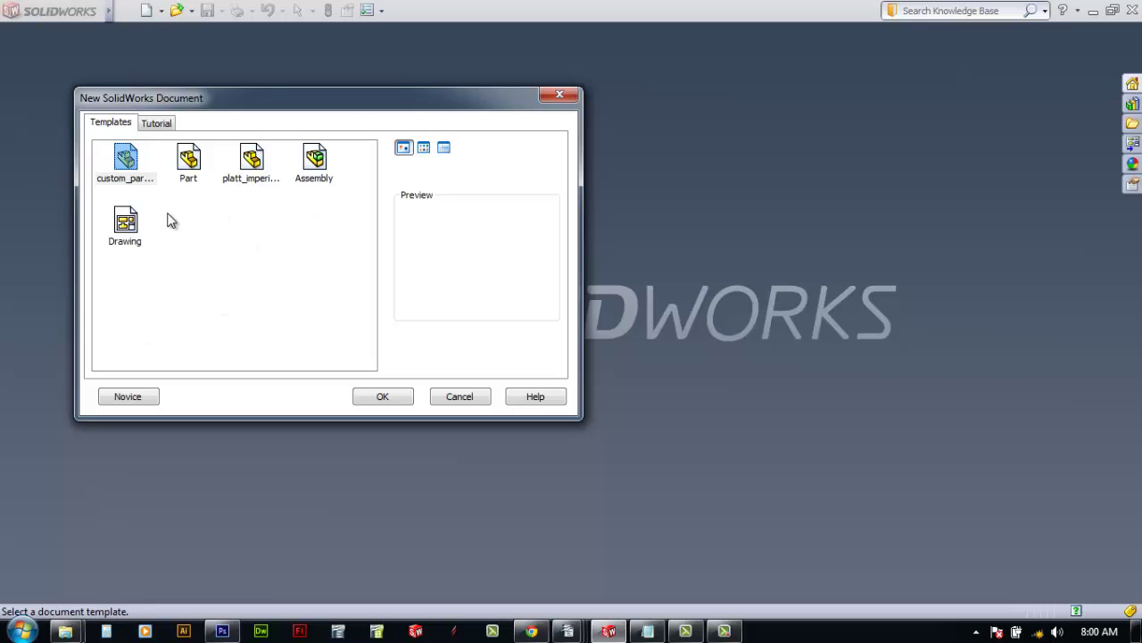
left_click(189, 169)
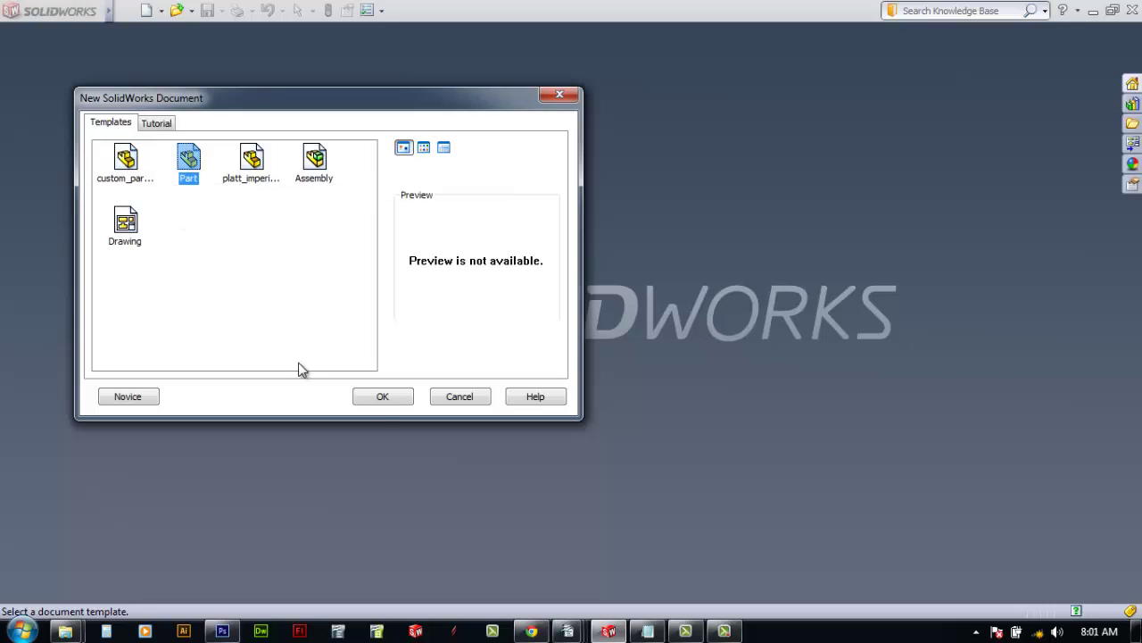
left_click(379, 402)
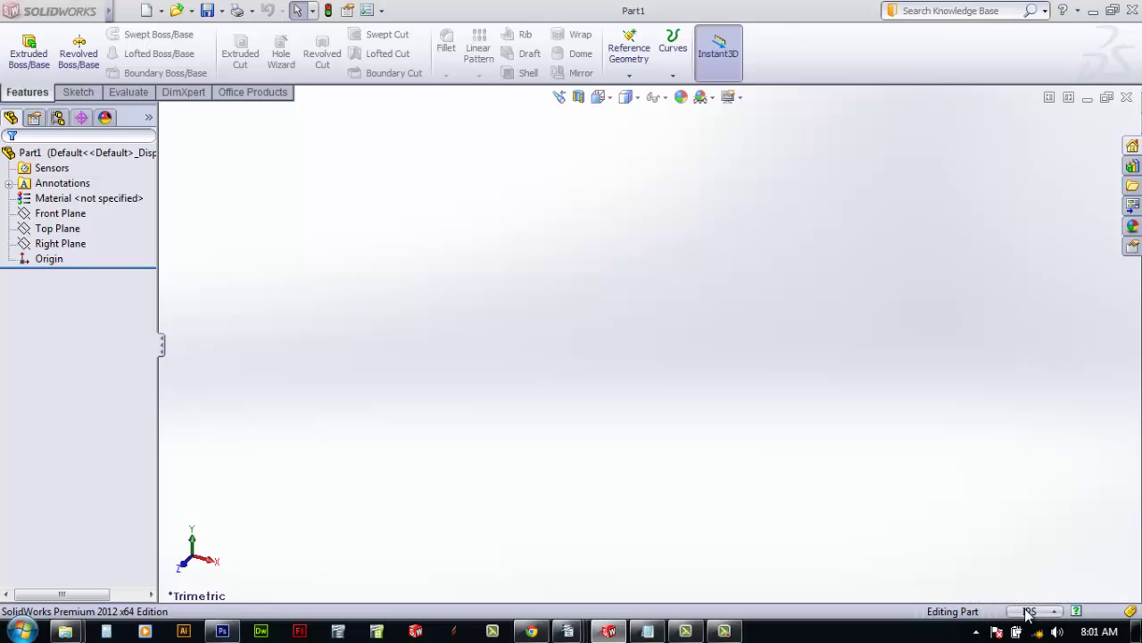
- Set the document's unit system to IPS (inch, pound, second), trying MMGS along the way
left_click(366, 10)
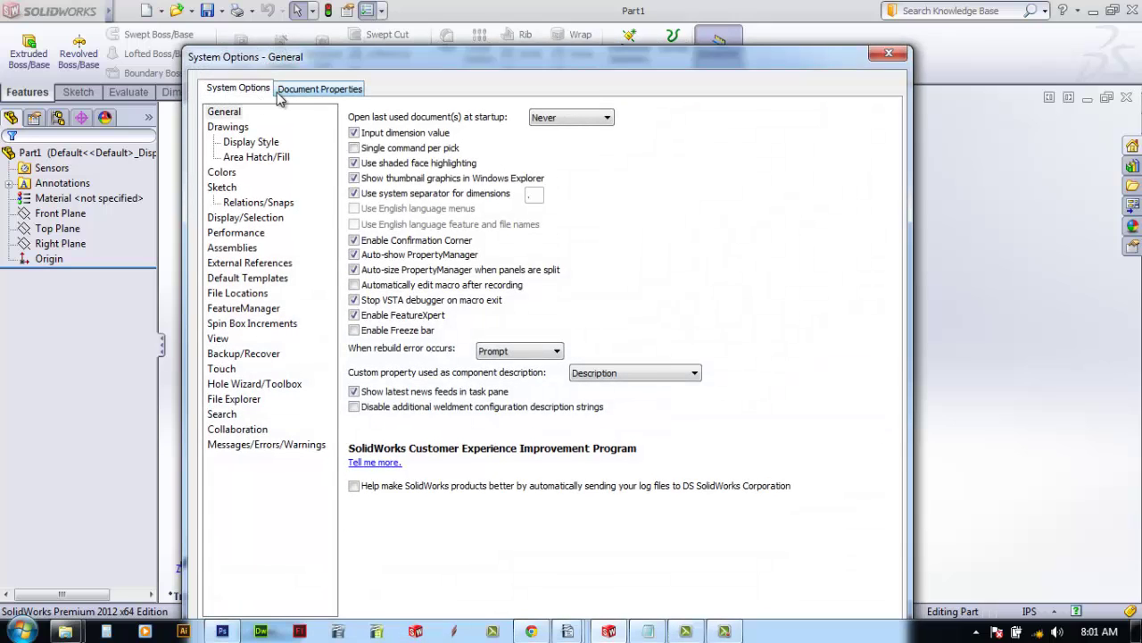
left_click(314, 91)
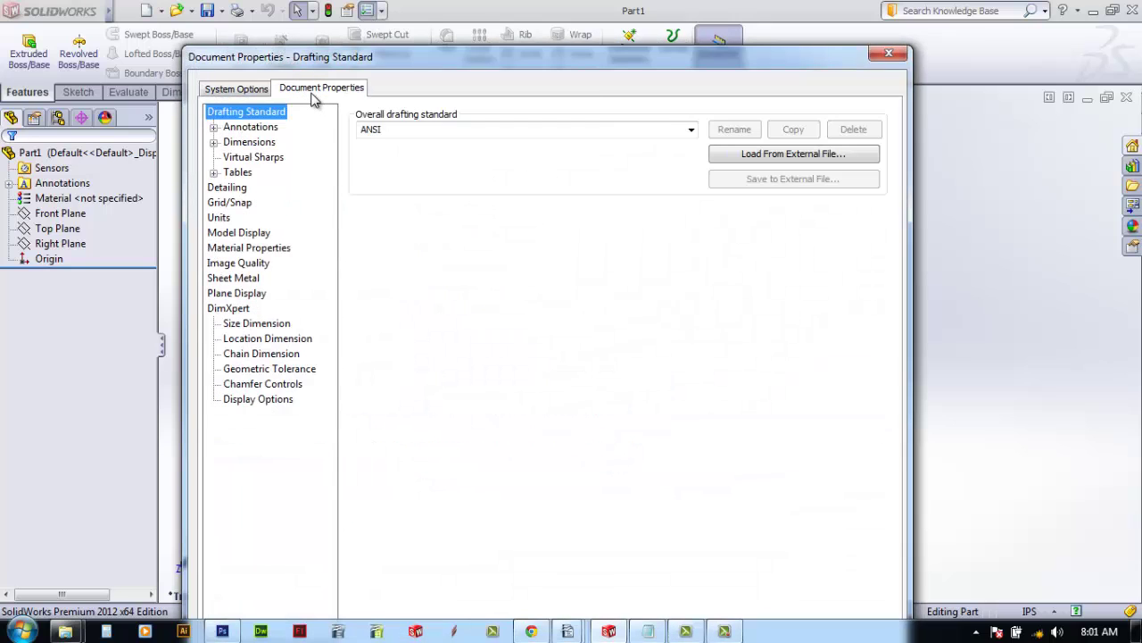
left_click(219, 218)
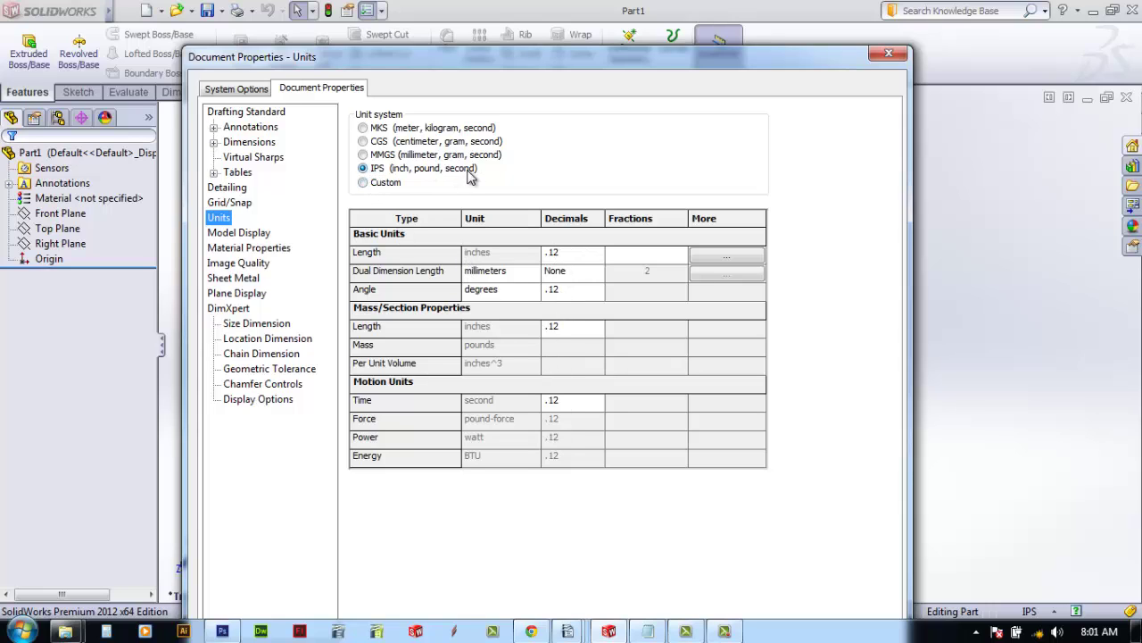
left_click(363, 155)
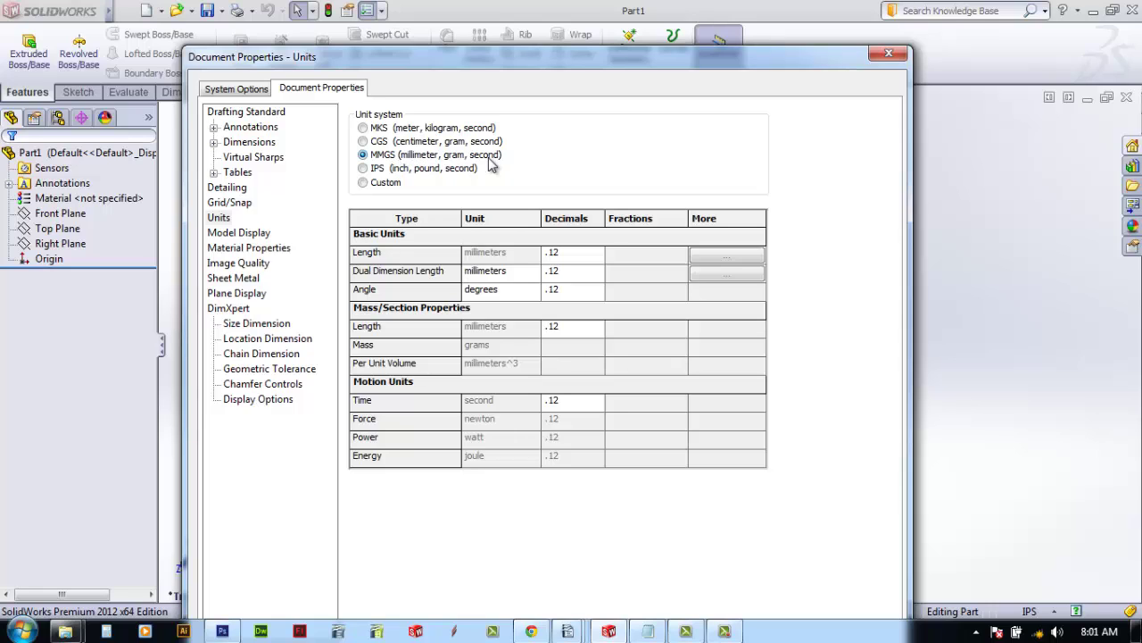
left_click(363, 169)
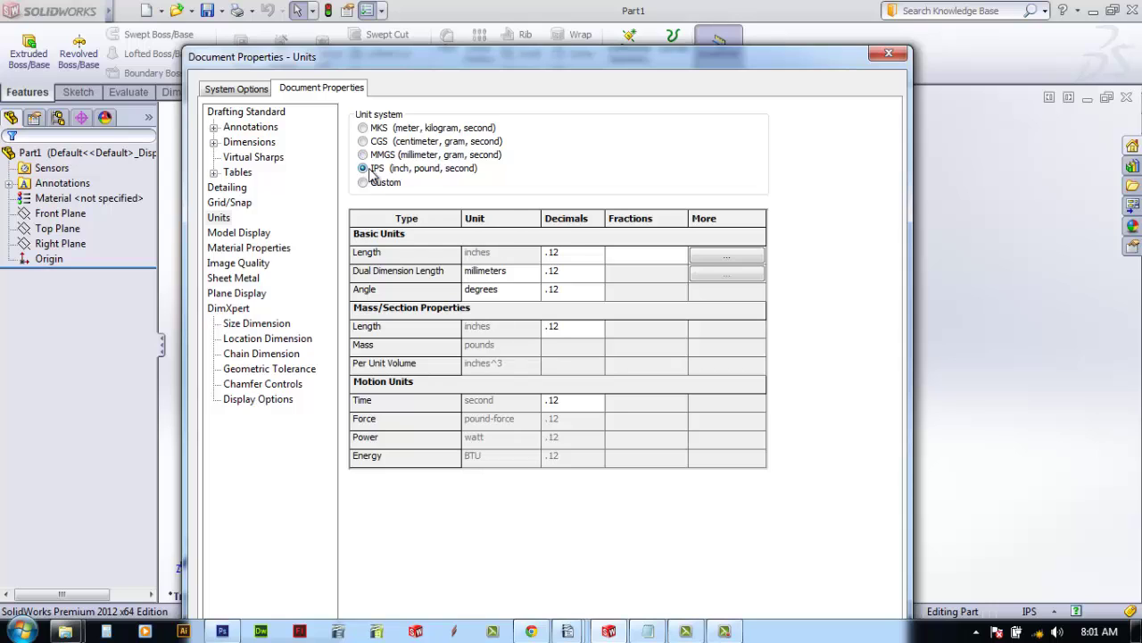
- Set the basic length and dual dimension length decimals to .1234
left_click(569, 260)
left_click(597, 257)
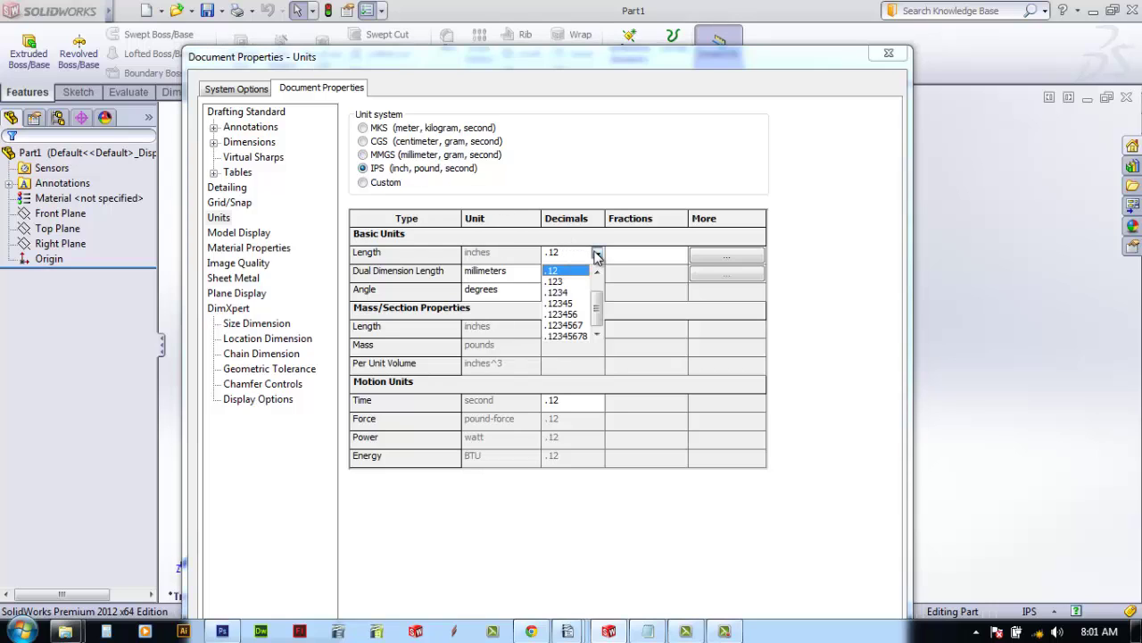
left_click(563, 292)
left_click(580, 272)
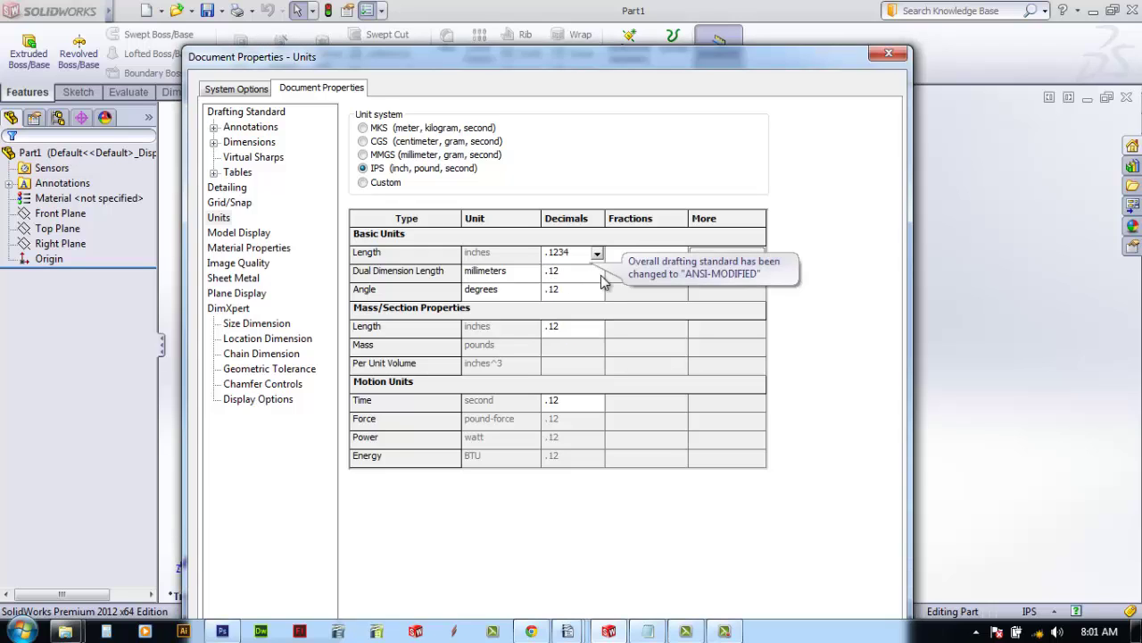
left_click(598, 272)
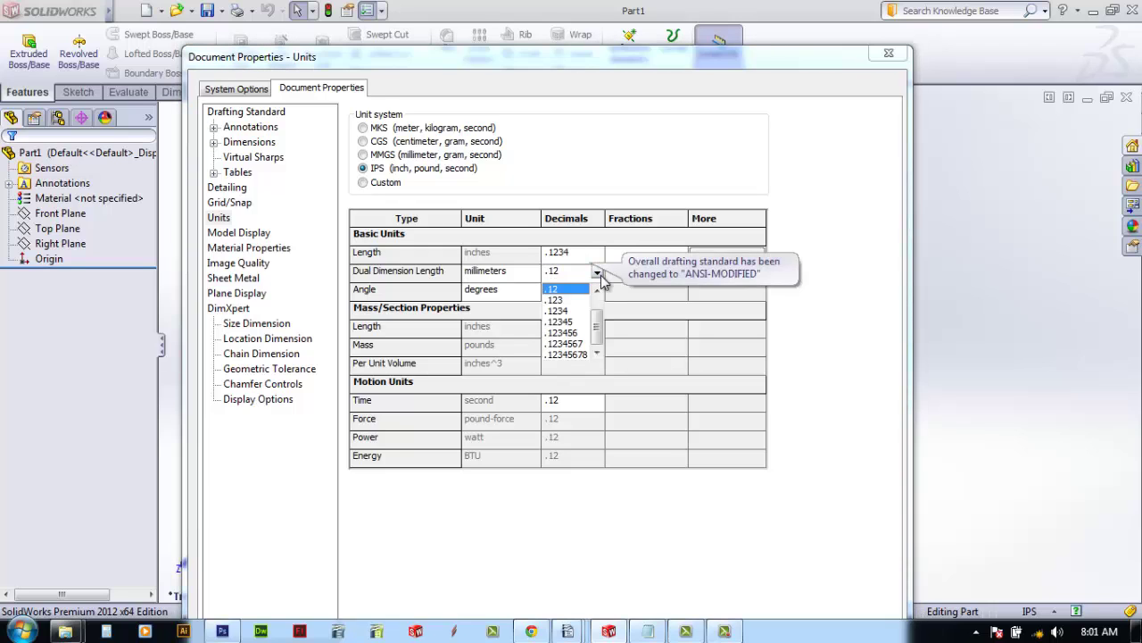
left_click(571, 310)
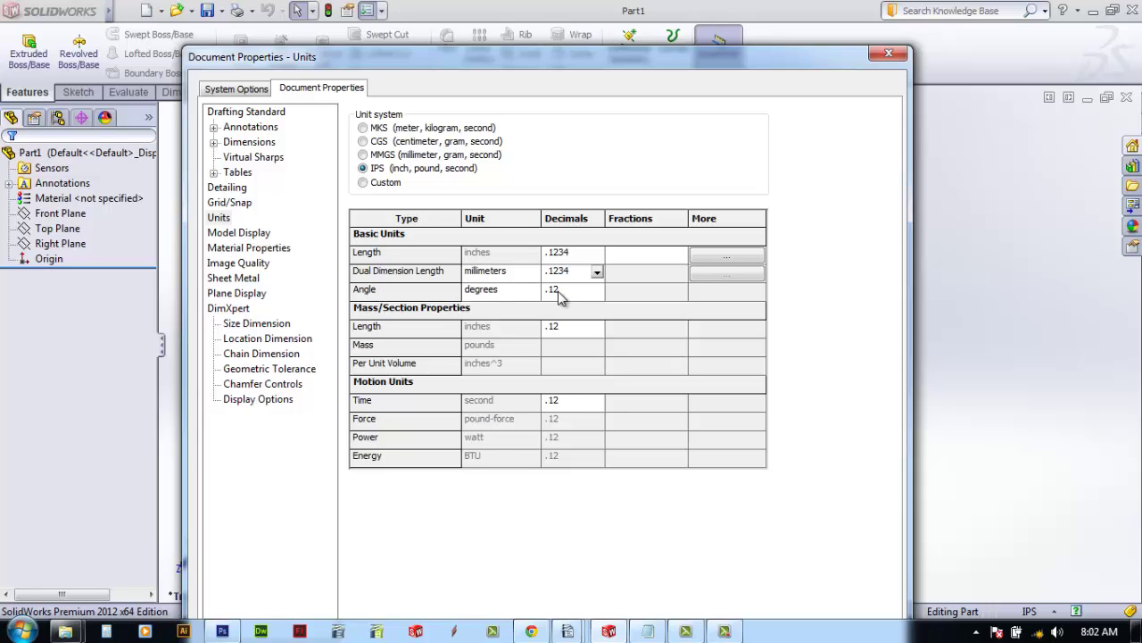
- Set the mass/section properties length decimals to .1234 and apply the document properties
left_click(597, 328)
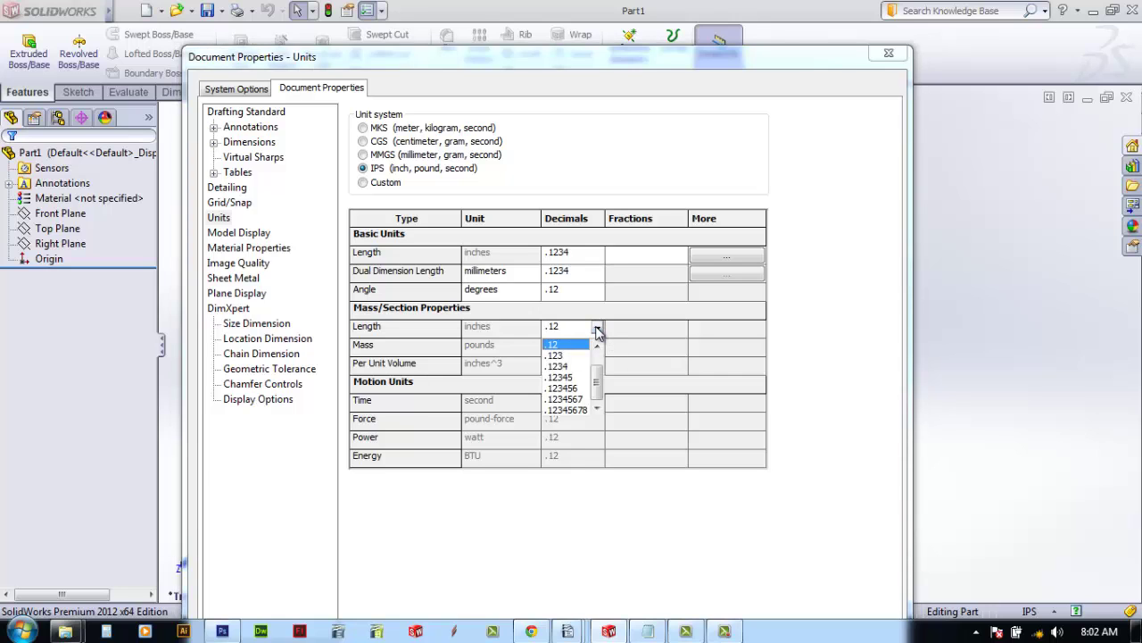
left_click(555, 366)
left_click_drag(478, 63, 480, 25)
left_click(723, 617)
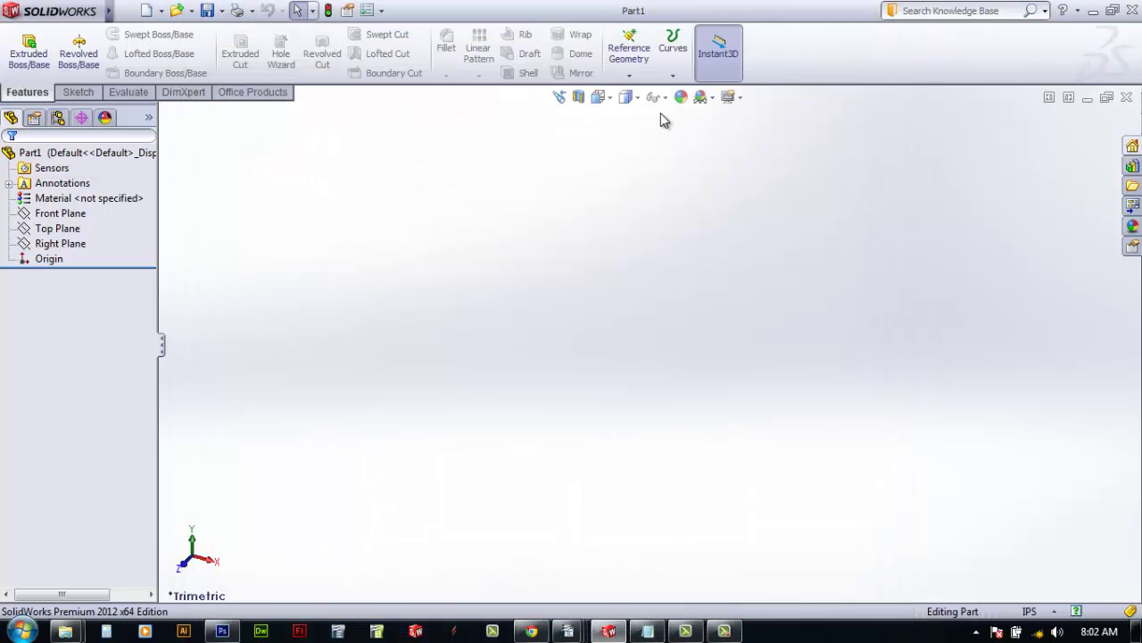
- Check that IPS is the active unit system and review the unit settings in the document properties
left_click(1022, 611)
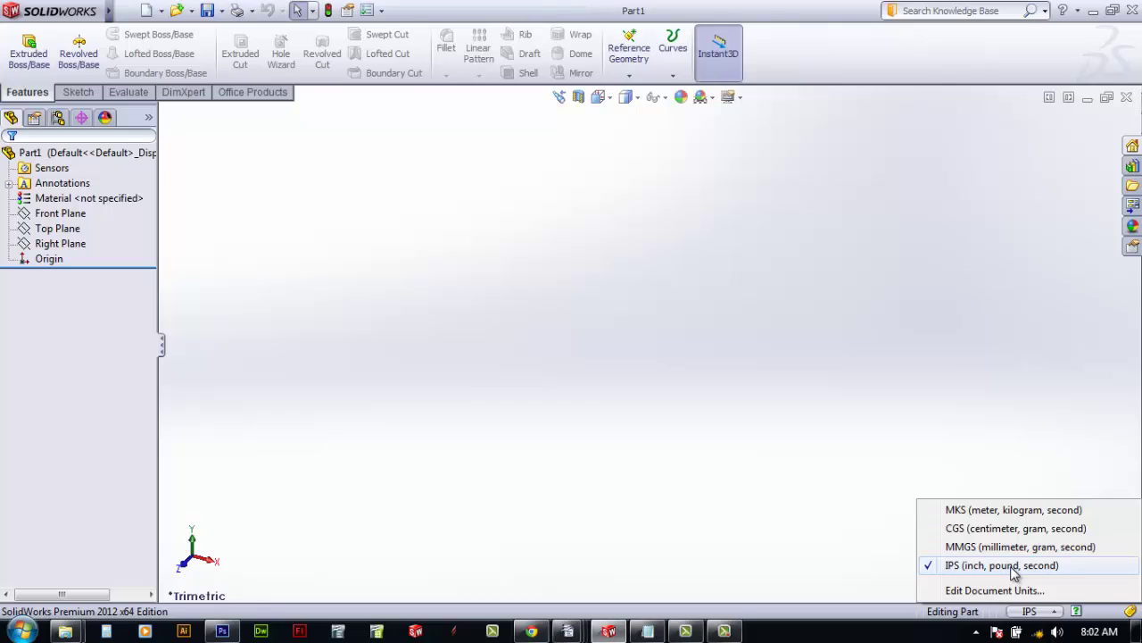
left_click(1014, 570)
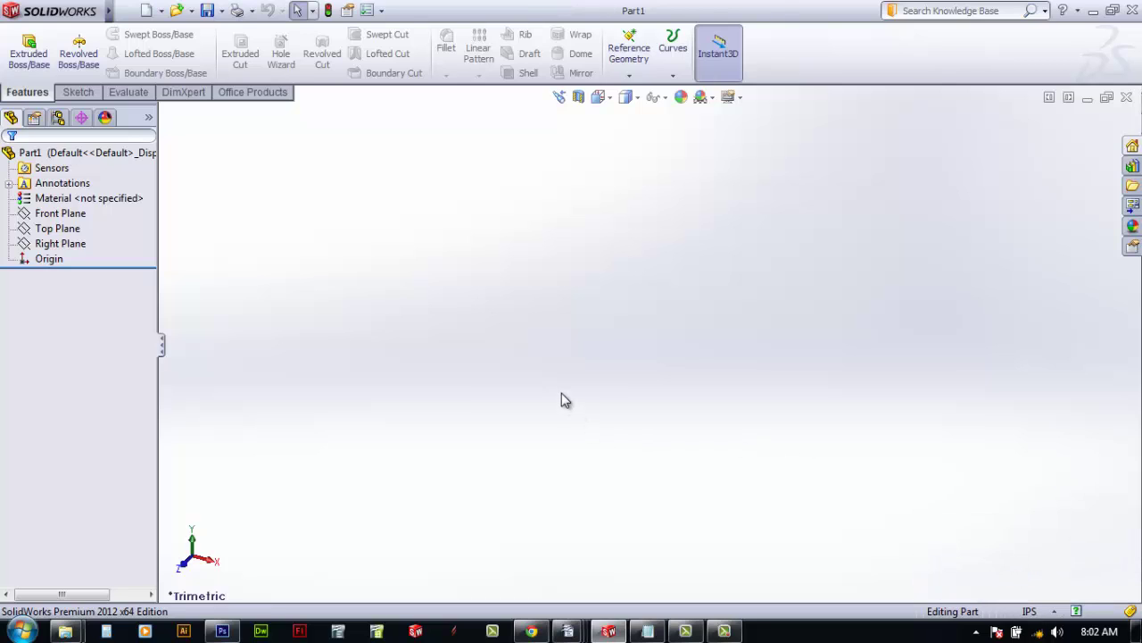
left_click(1035, 611)
left_click(1024, 593)
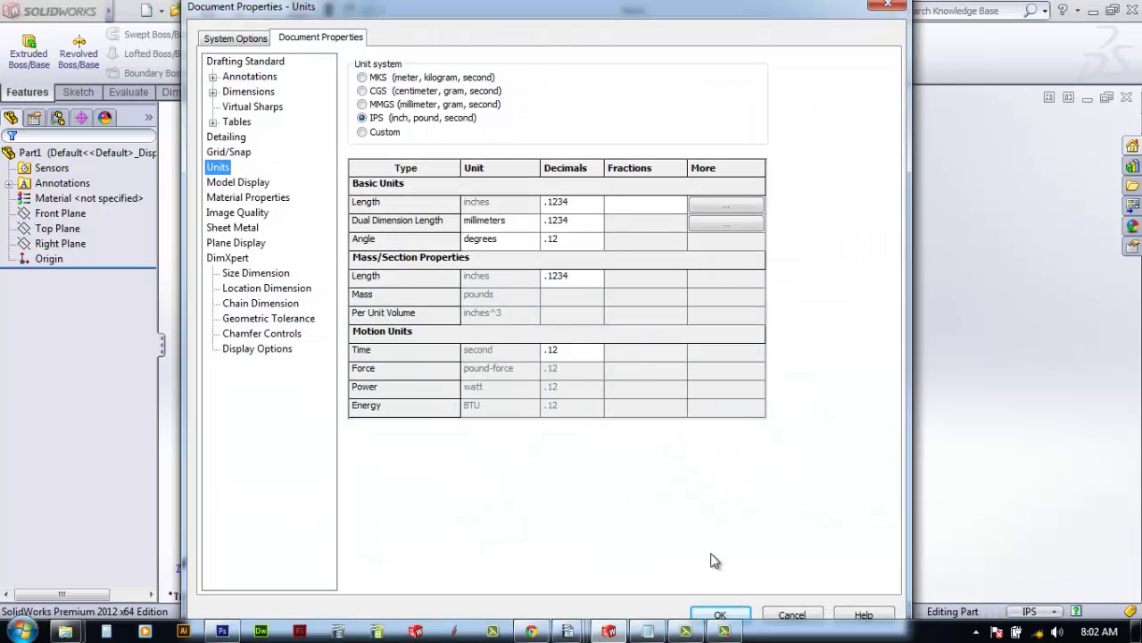
left_click(721, 615)
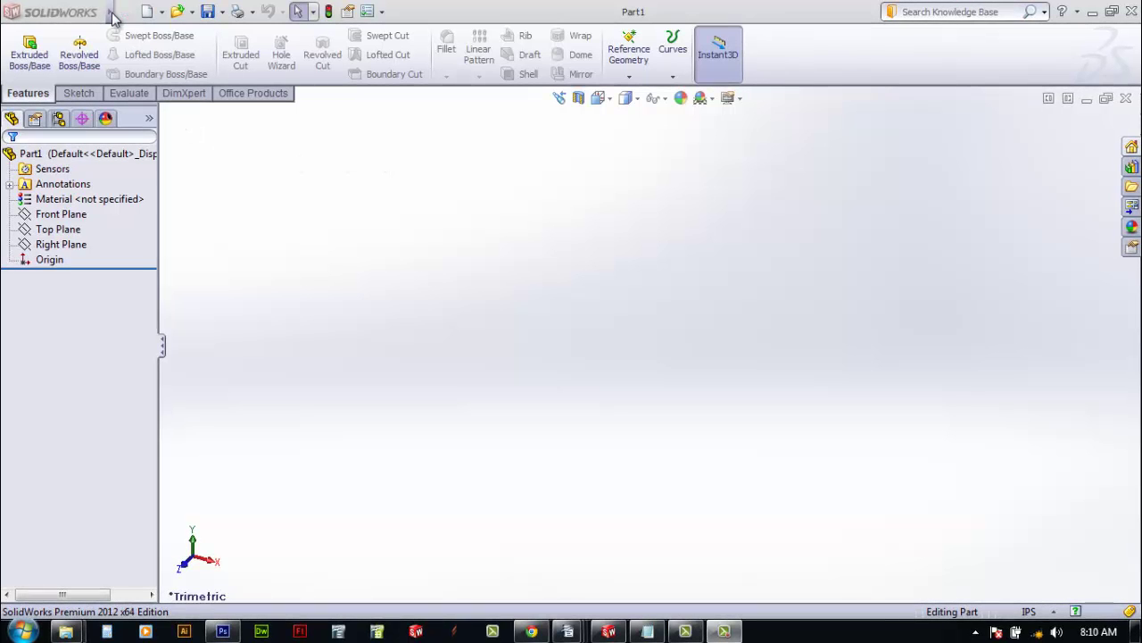
- Customize the interface by adding the Centerline command from the Sketch category to the heads-up view toolbar
mouse_move(114, 16)
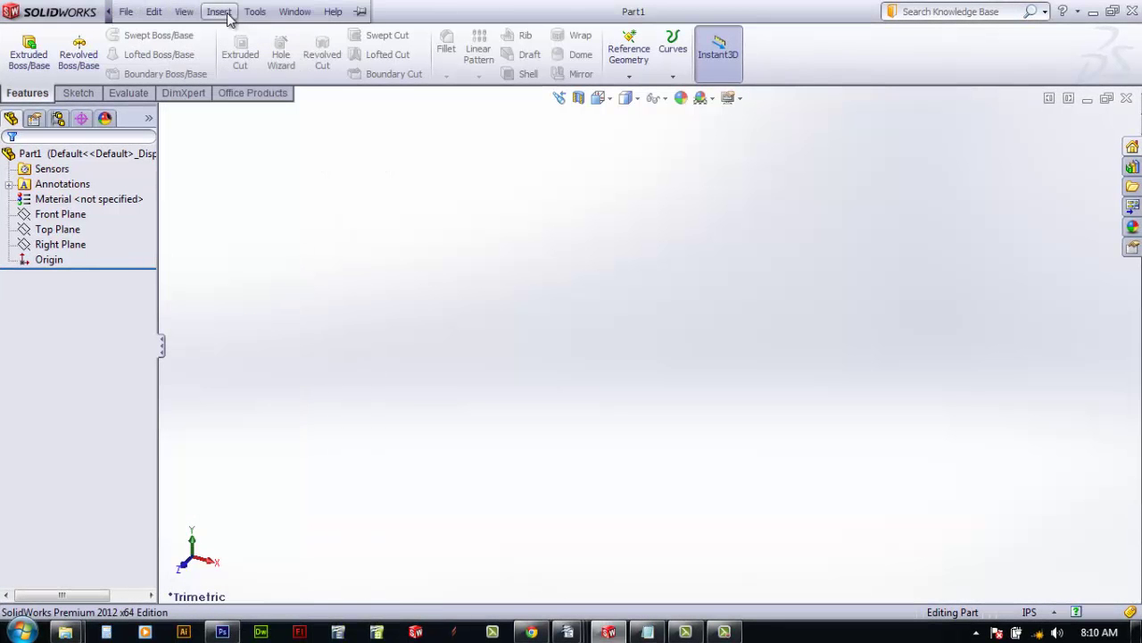
left_click(258, 13)
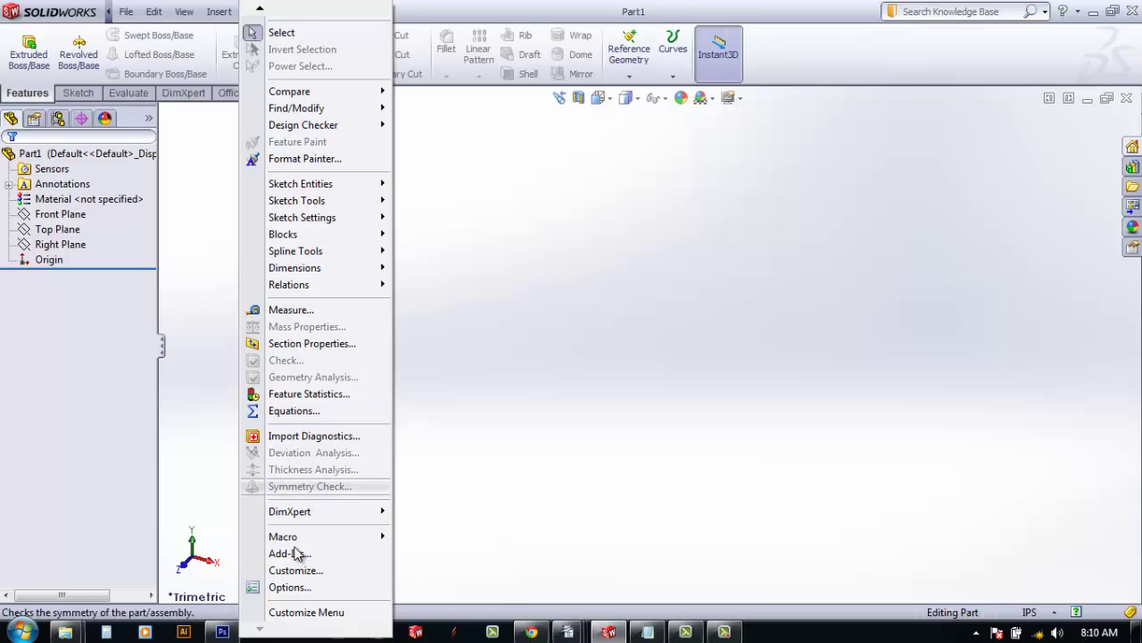
left_click(310, 574)
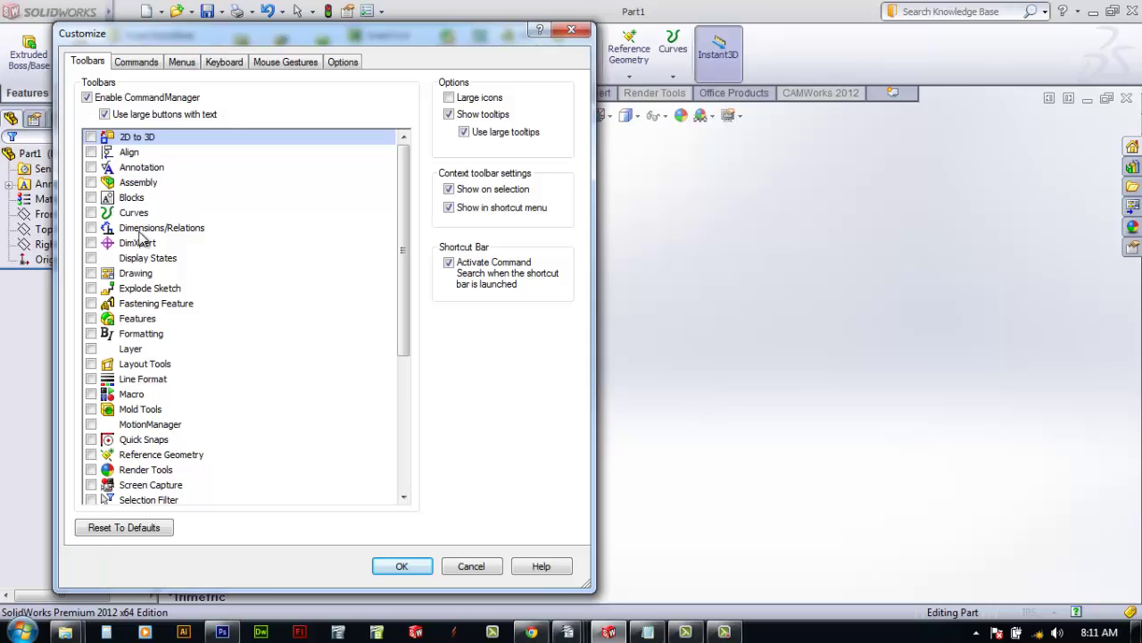
left_click(139, 62)
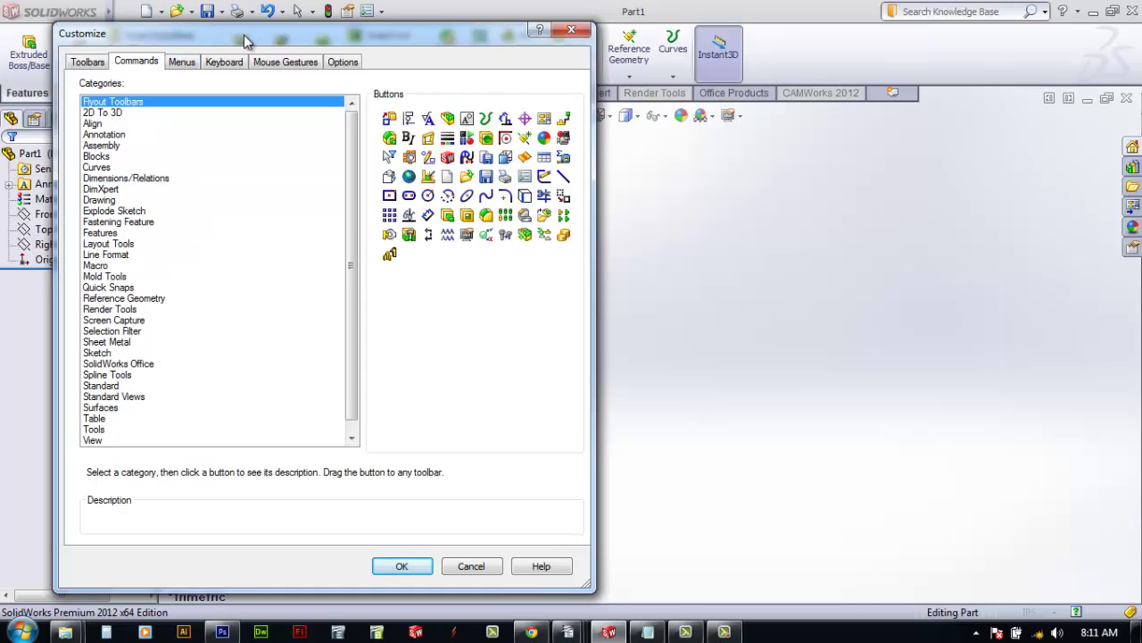
left_click_drag(247, 41, 212, 59)
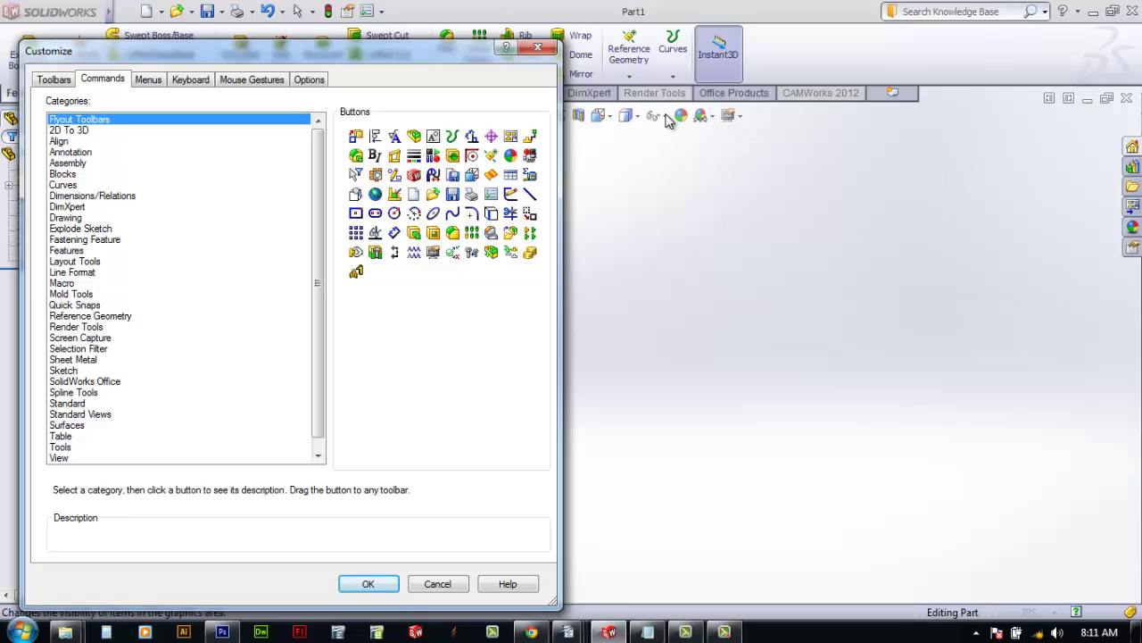
left_click(64, 370)
left_click_drag(531, 174, 757, 119)
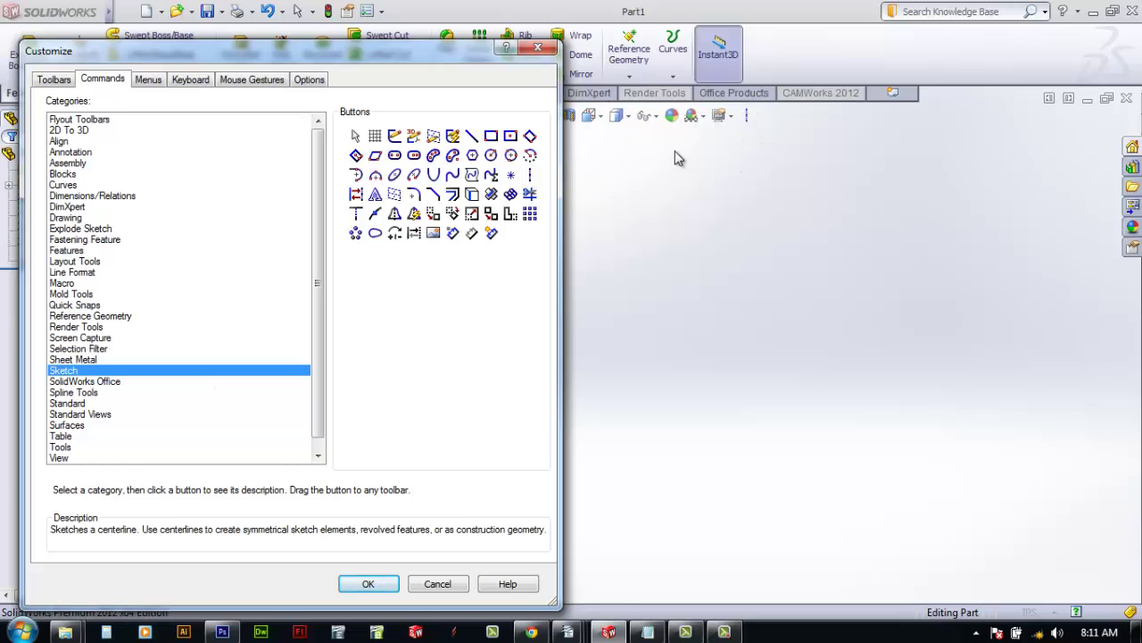
- Try out adding the dynamic mirror command to the heads-up view toolbar and remove it again
left_click(420, 215)
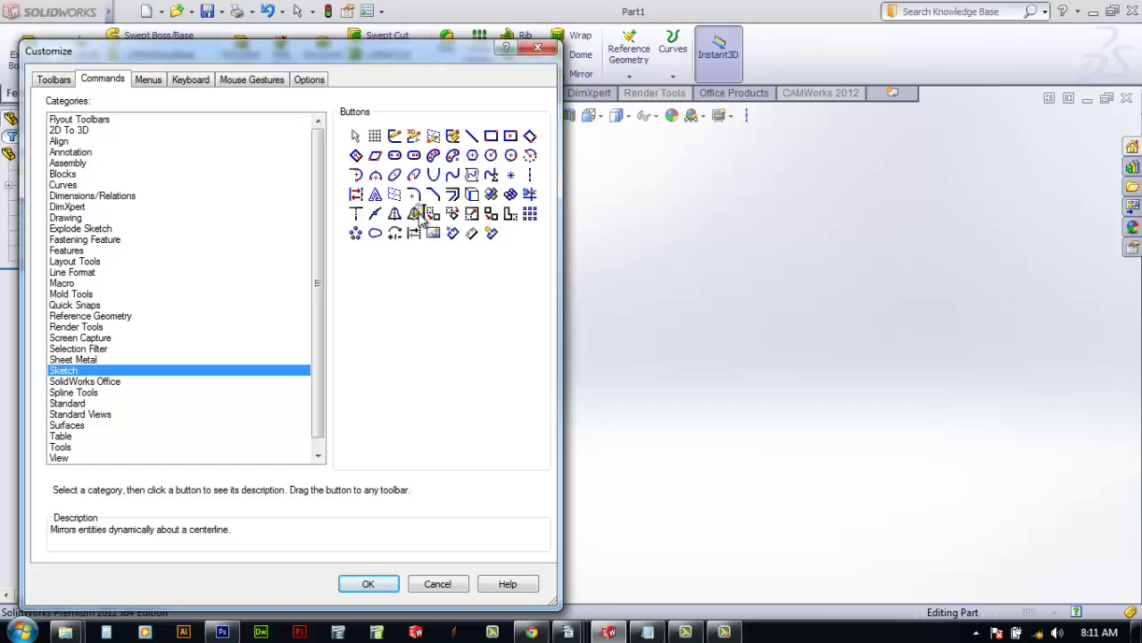
left_click_drag(424, 218, 769, 120)
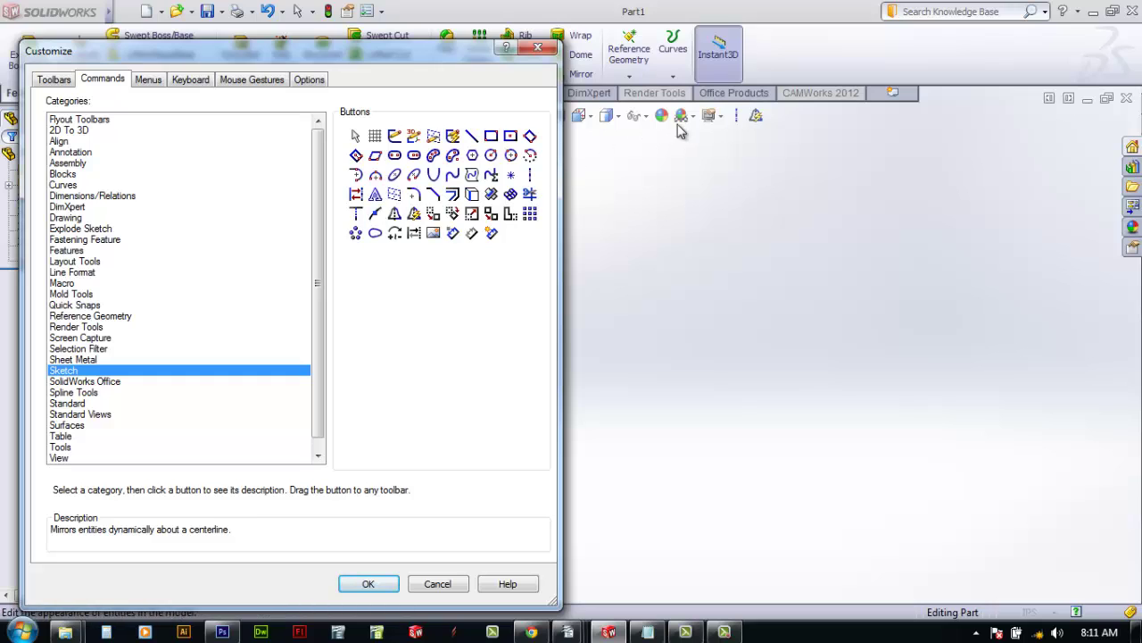
left_click_drag(756, 117, 464, 344)
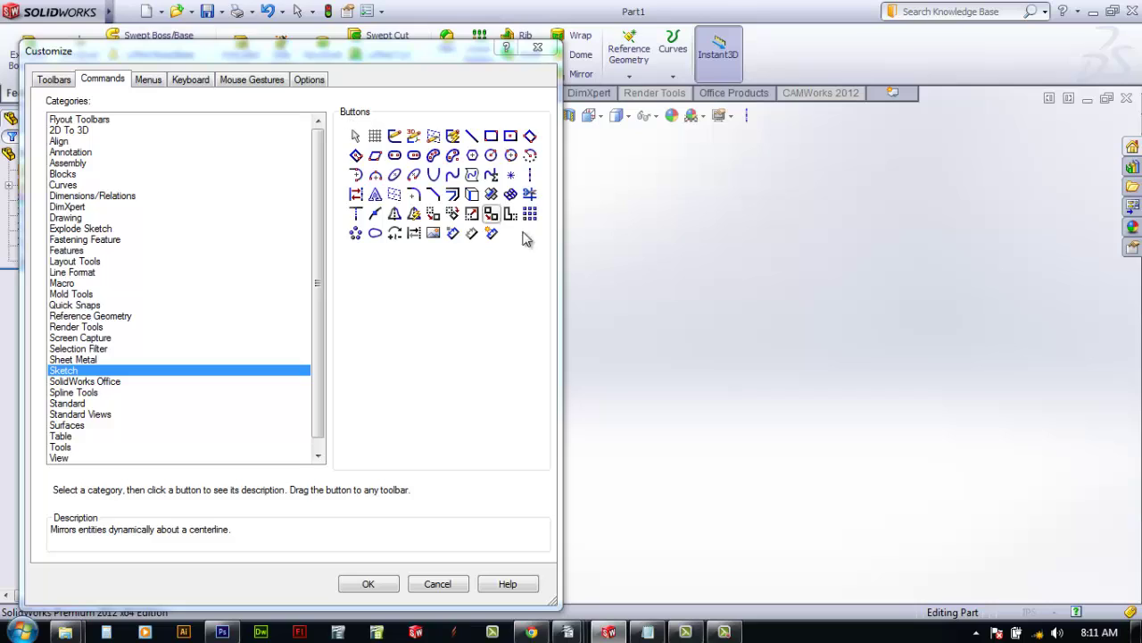
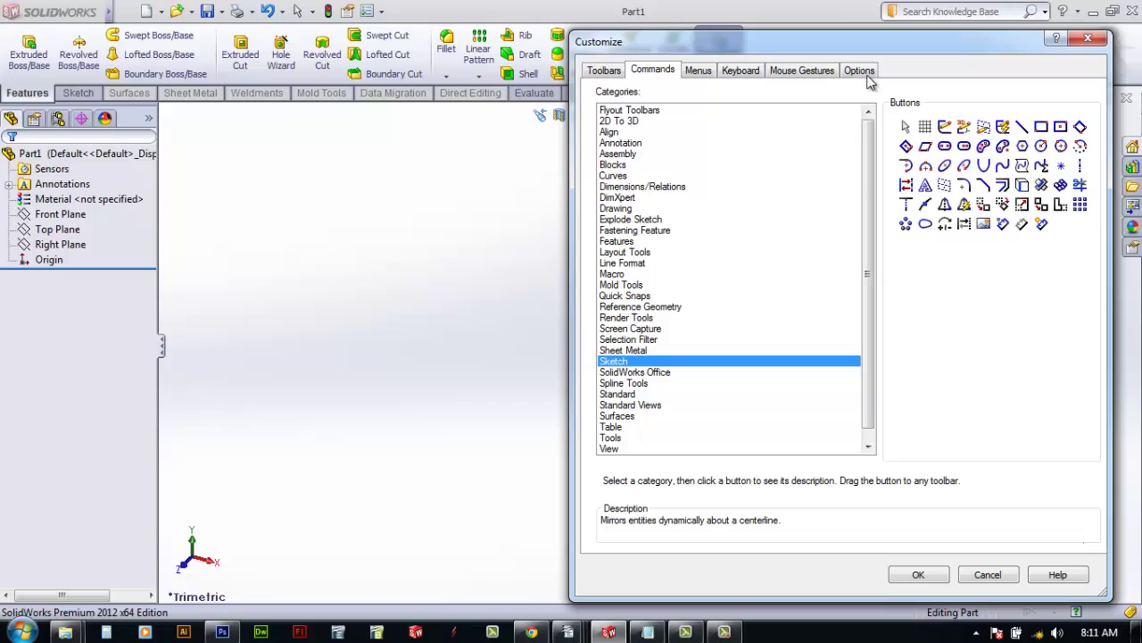
- Add Zoom to Selection, Zoom to Area, Zoom to Fit and Shaded With Edges from the View category to the heads-up view toolbar
left_click(611, 449)
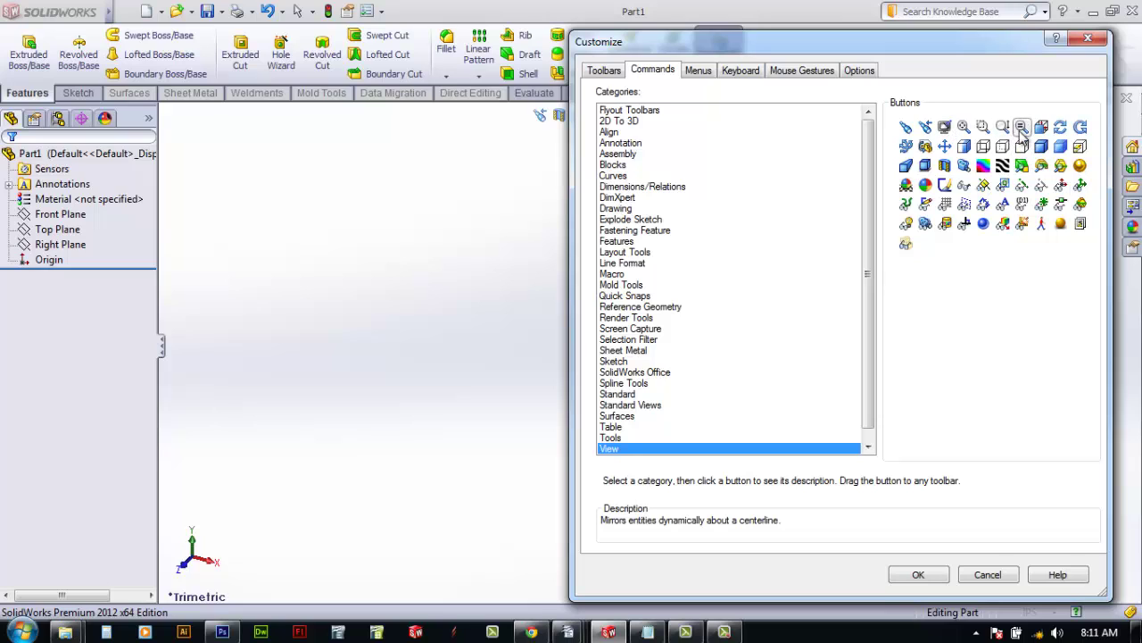
left_click_drag(1022, 127, 521, 119)
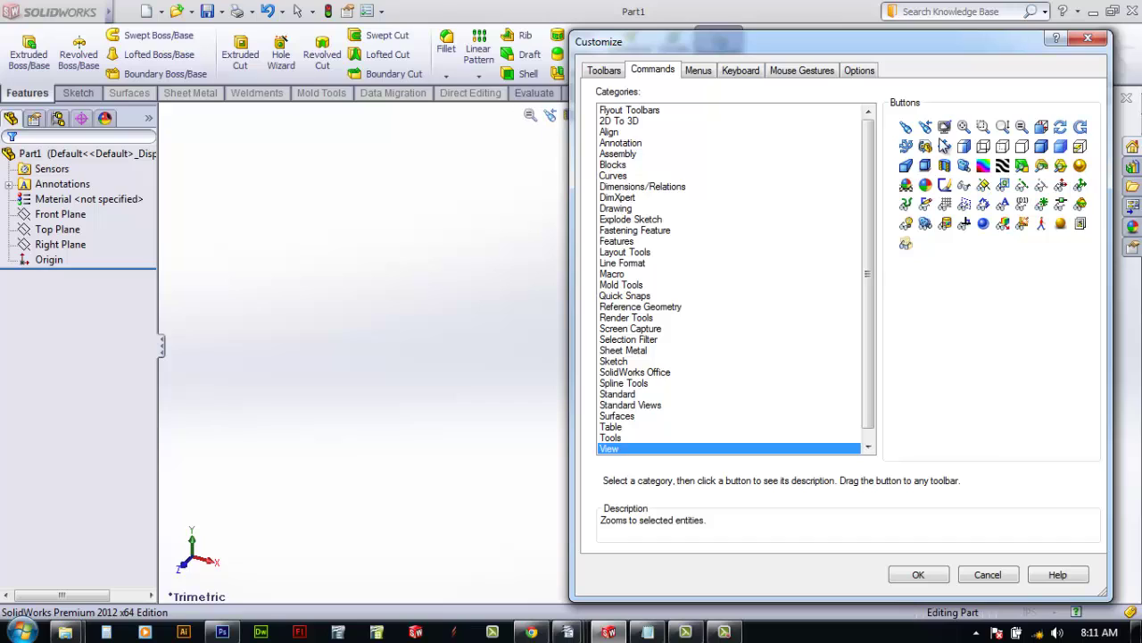
left_click_drag(982, 127, 521, 123)
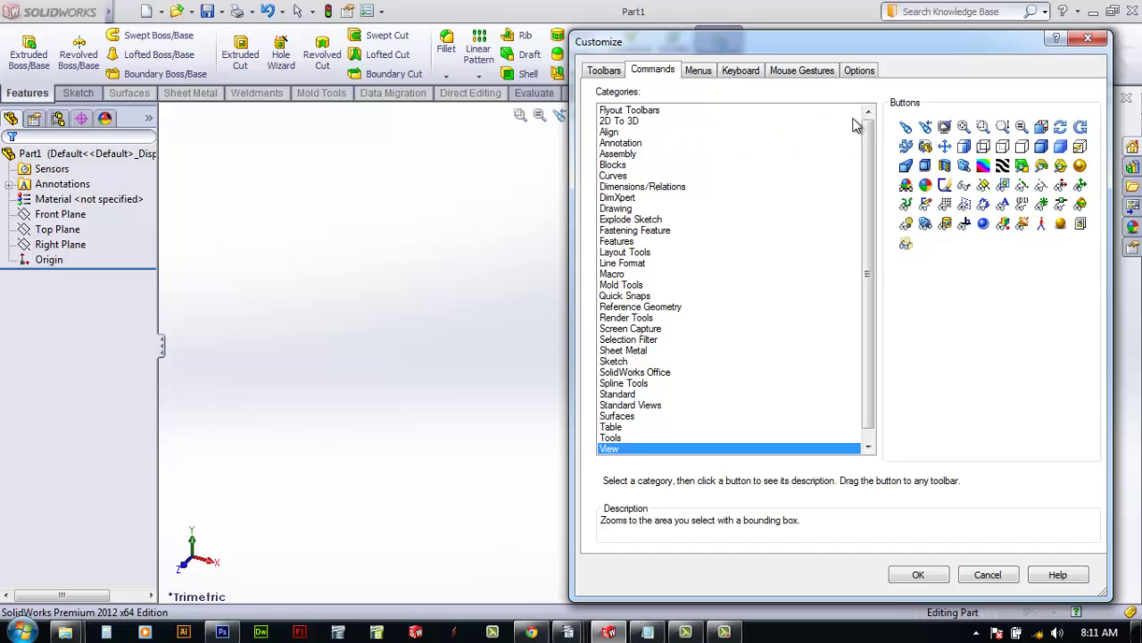
mouse_move(966, 129)
left_mouse_down()
mouse_move(893, 139)
mouse_move(502, 125)
left_mouse_up()
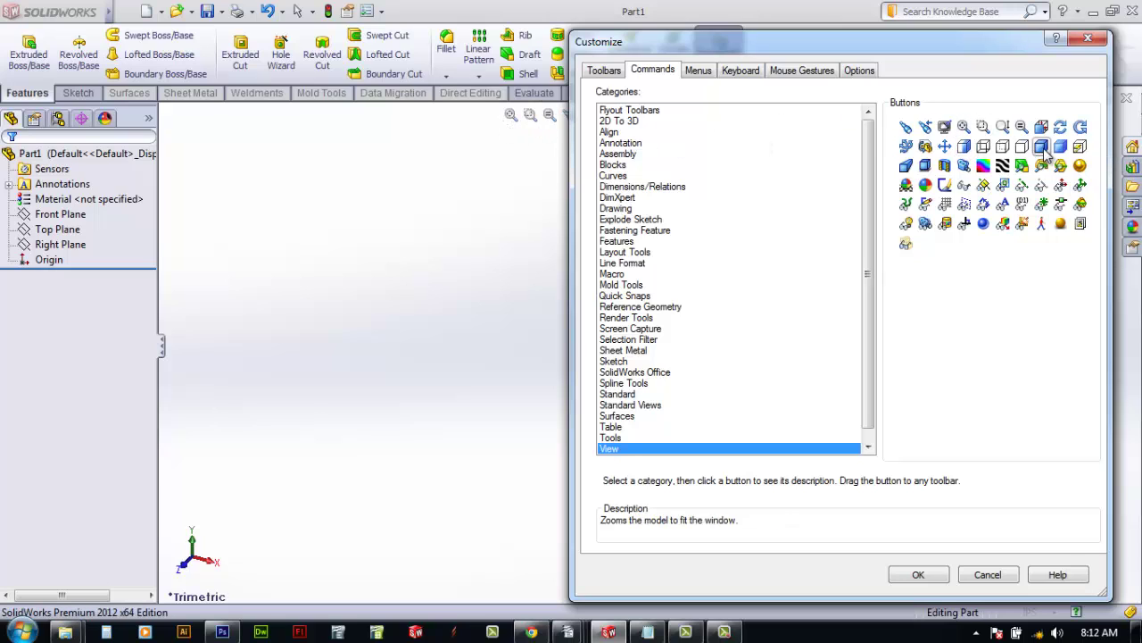
mouse_move(1041, 147)
left_mouse_down()
mouse_move(562, 154)
mouse_move(500, 121)
left_mouse_up()
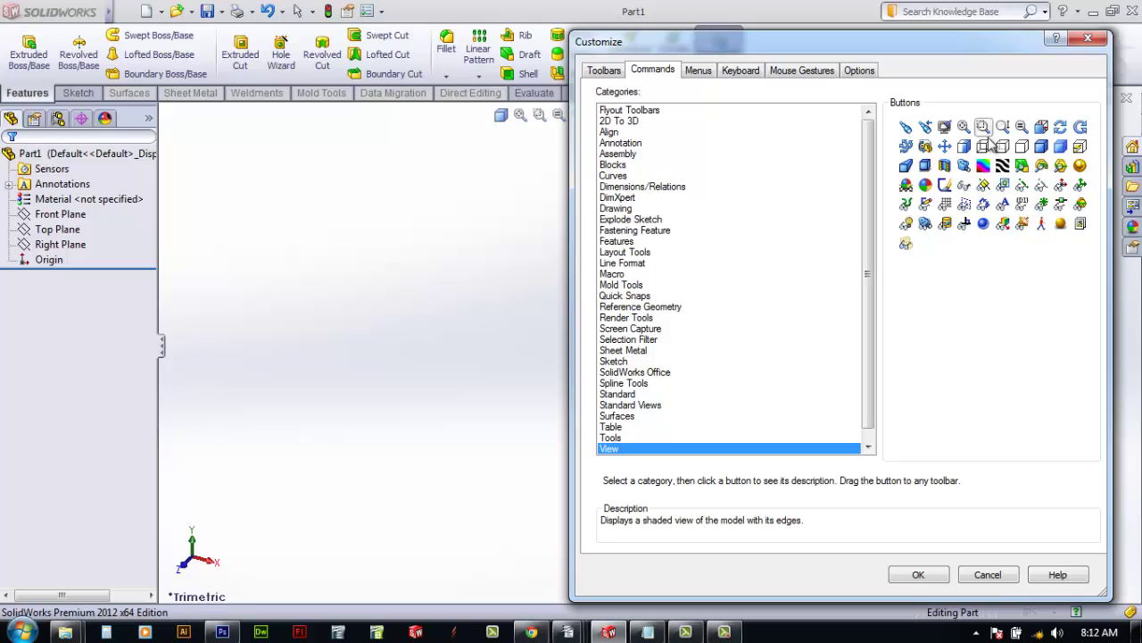
- Add Hidden Lines Removed, Hidden Lines Visible and Wireframe from the View category to the heads-up view toolbar
left_click_drag(1023, 152, 482, 116)
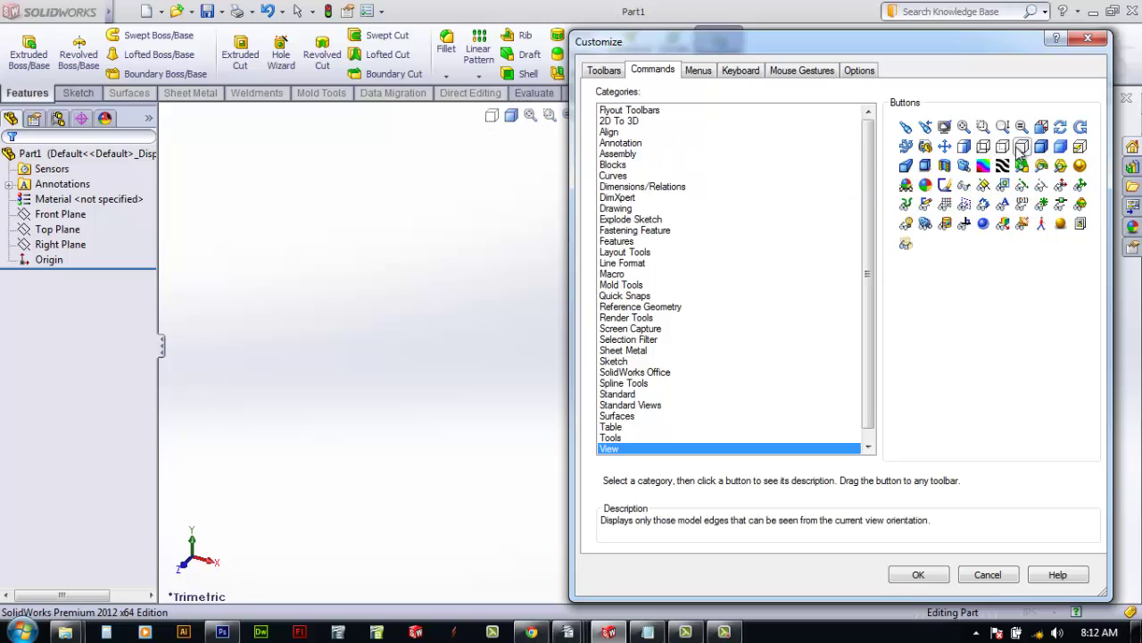
left_click_drag(1003, 146, 482, 132)
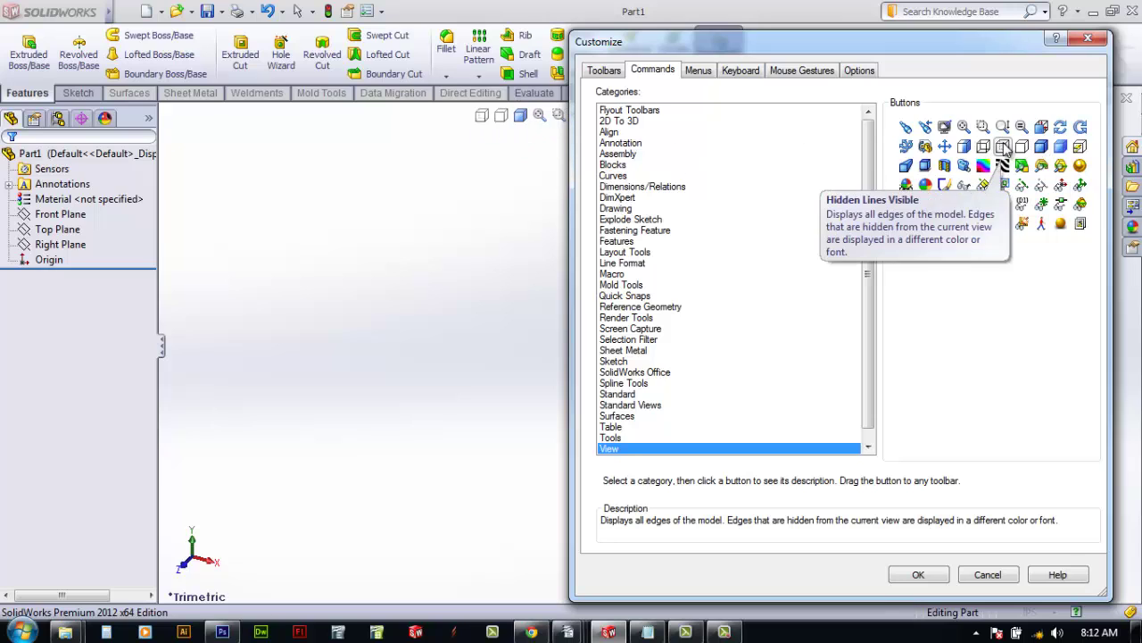
left_click_drag(983, 146, 473, 132)
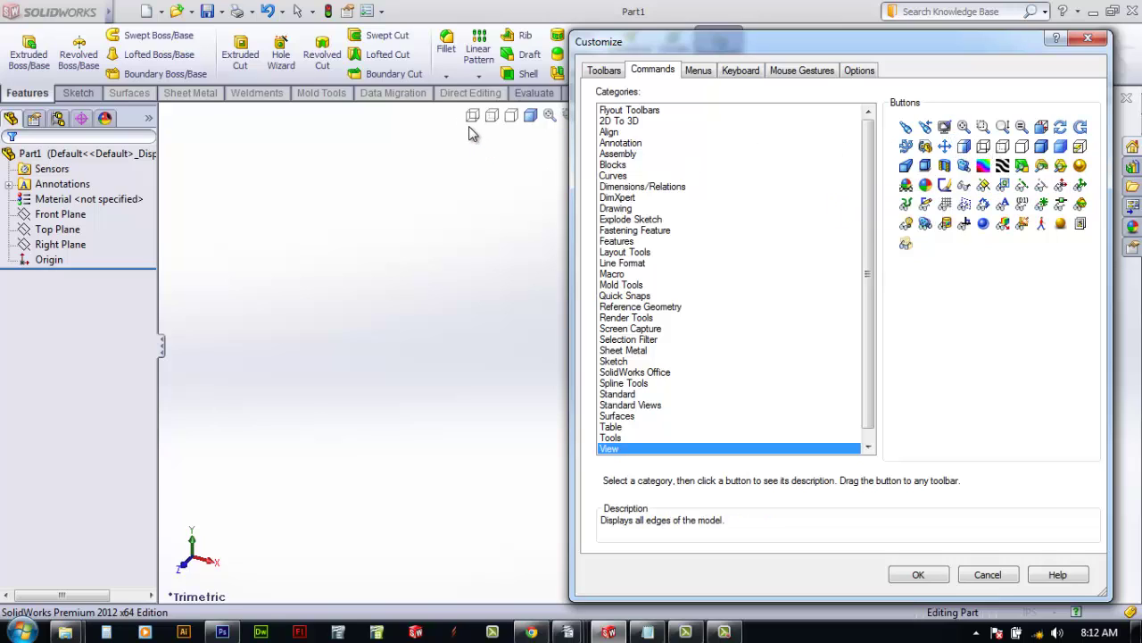
- Add Normal To, Dimetric, Trimetric and Isometric from the Standard Views category to the heads-up view toolbar
left_click(627, 406)
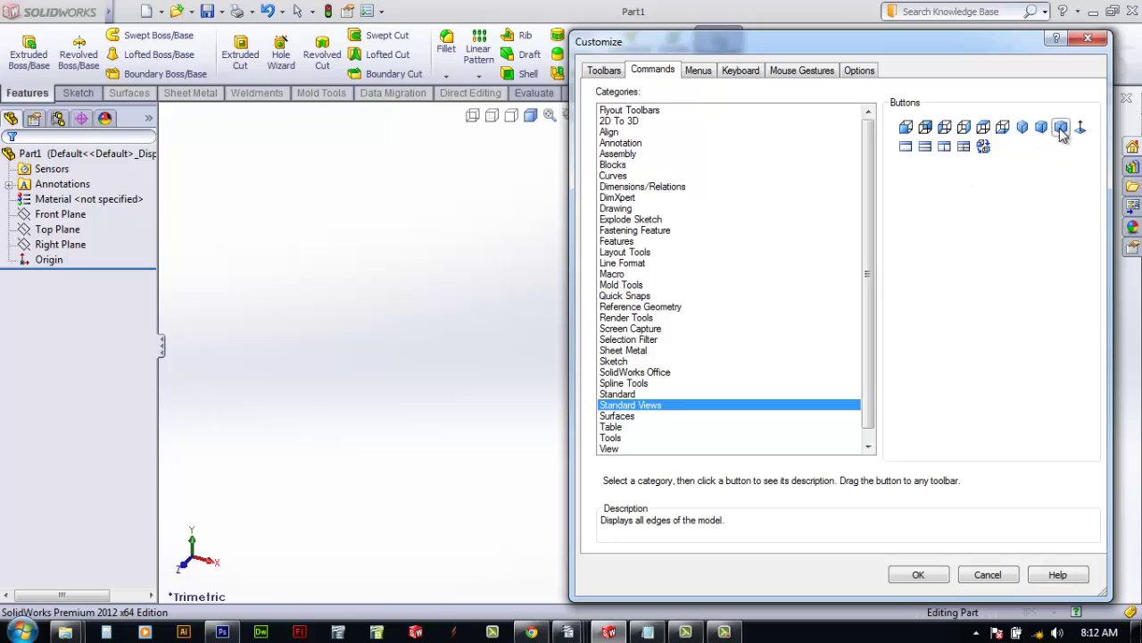
left_click_drag(1080, 127, 464, 116)
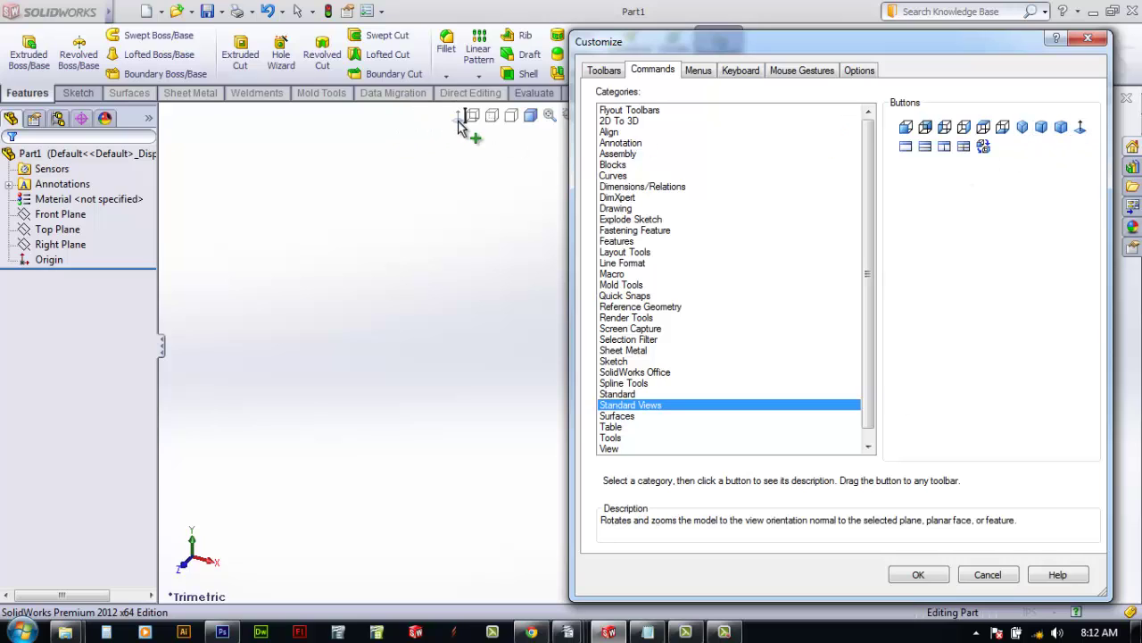
left_click_drag(1058, 129, 455, 116)
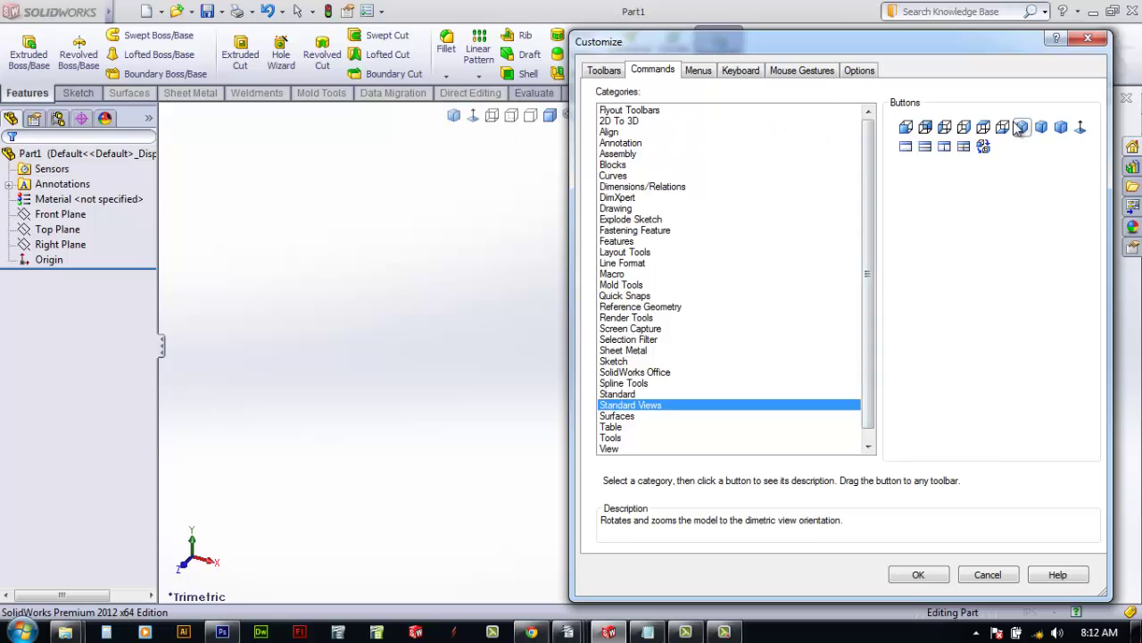
left_click_drag(1041, 128, 434, 120)
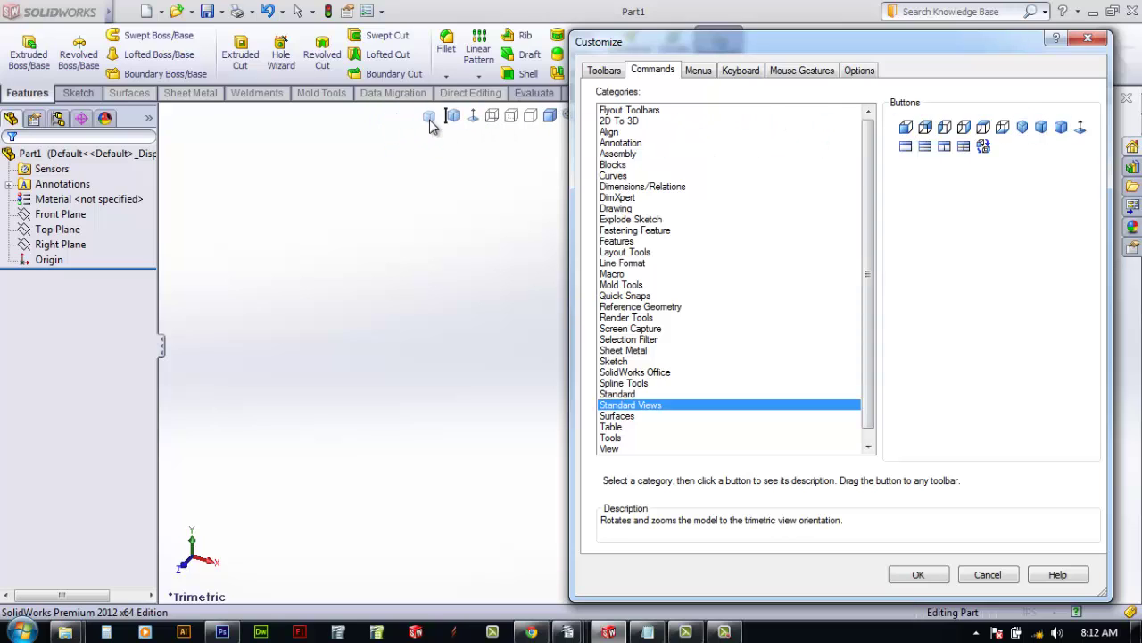
left_click_drag(1023, 127, 424, 120)
- Add the Bottom, Top, Right, Left, Back and Front standard views to the heads-up view toolbar and accept the customization
left_click_drag(983, 128, 420, 119)
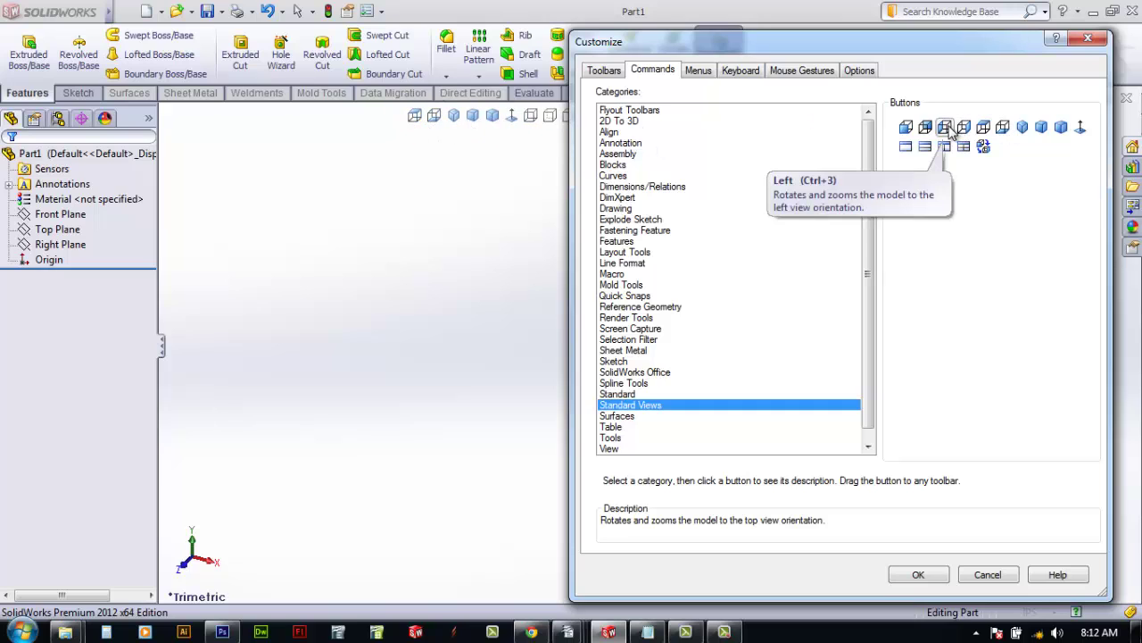
left_click_drag(964, 127, 406, 120)
left_click_drag(946, 132, 387, 121)
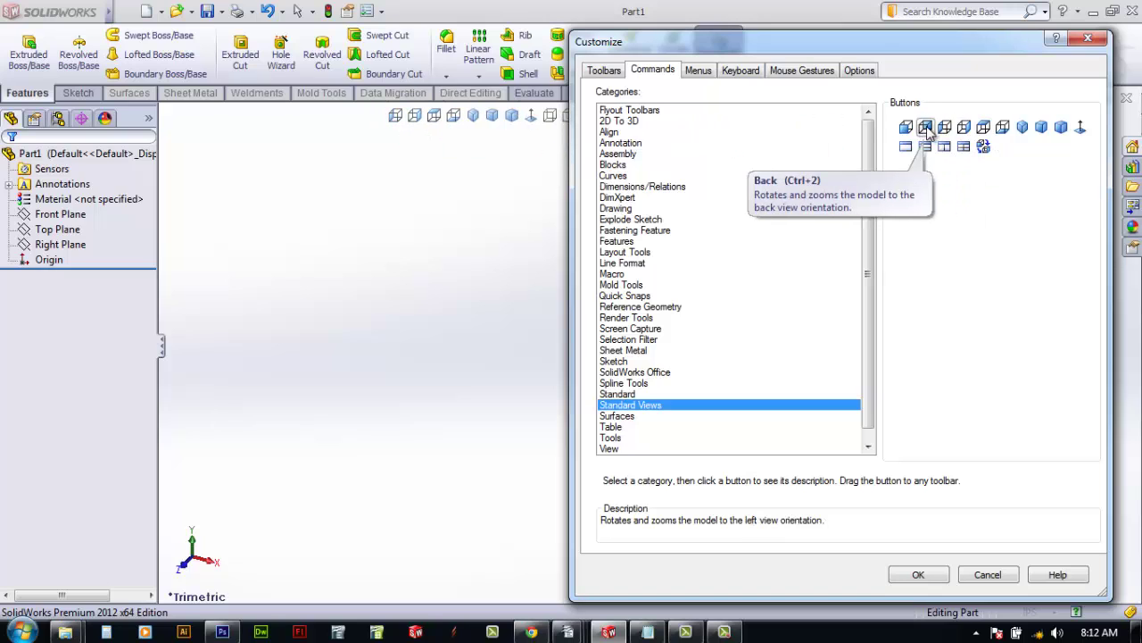
left_click_drag(928, 132, 393, 120)
left_click_drag(911, 132, 368, 121)
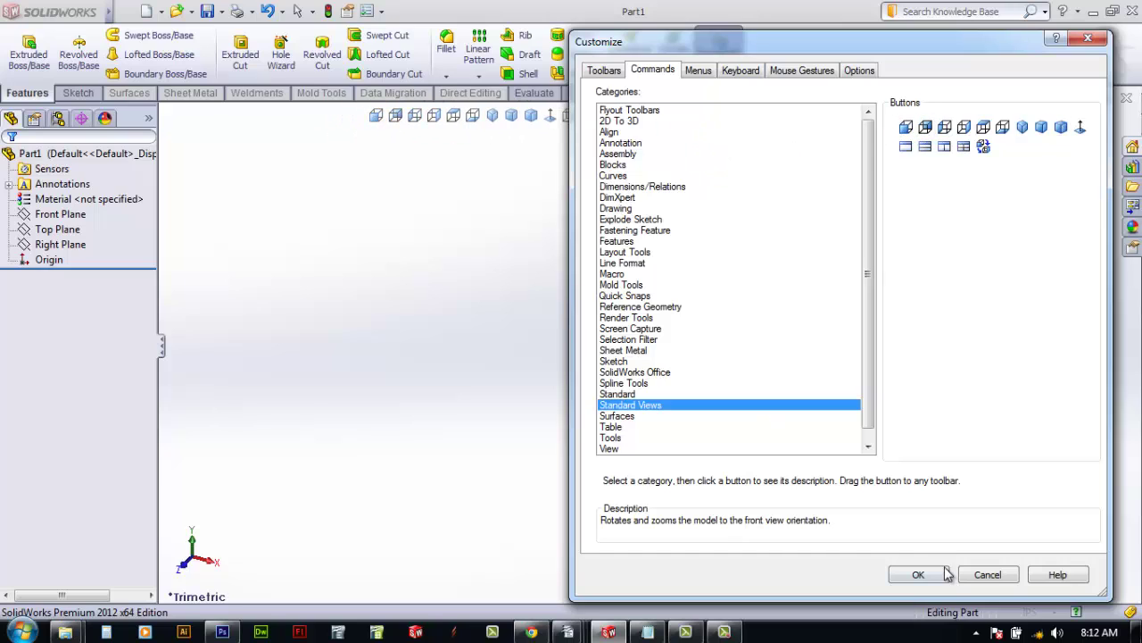
left_click(941, 575)
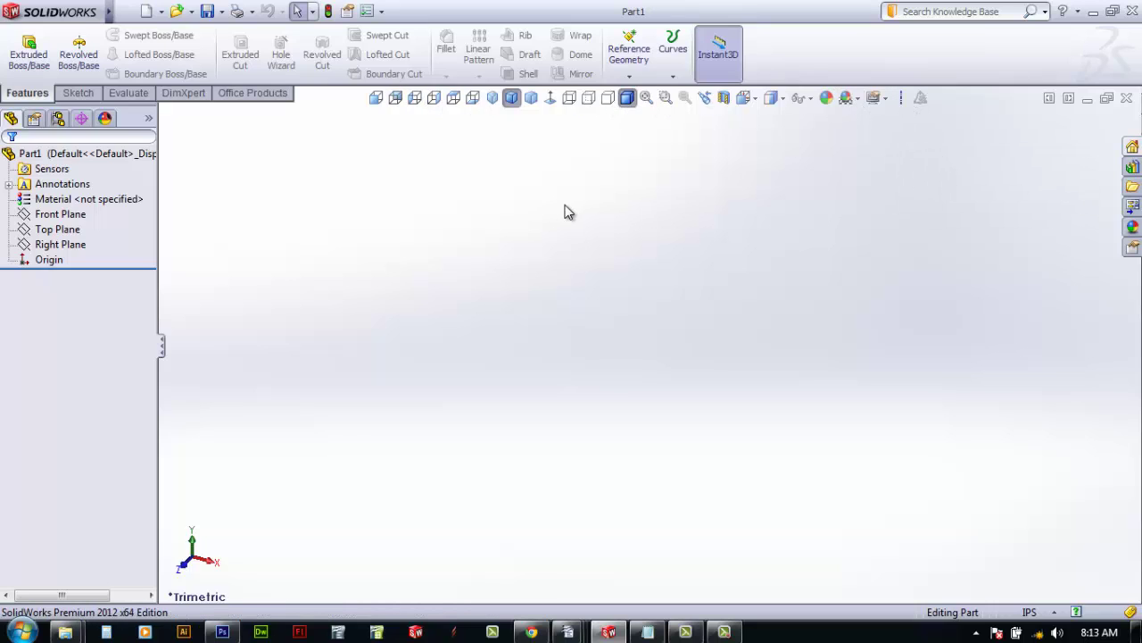
- Save the part as a Part Templates (*.prtdot) file named example_imperial_units in the SolidWorks 2012 templates folder
left_click(125, 10)
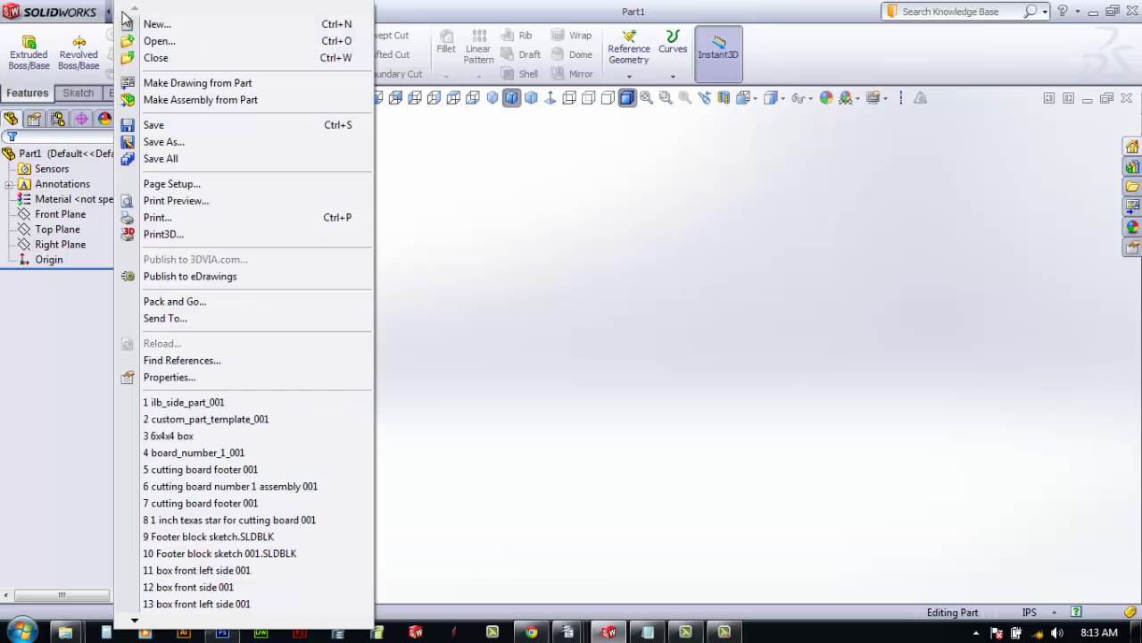
left_click(157, 143)
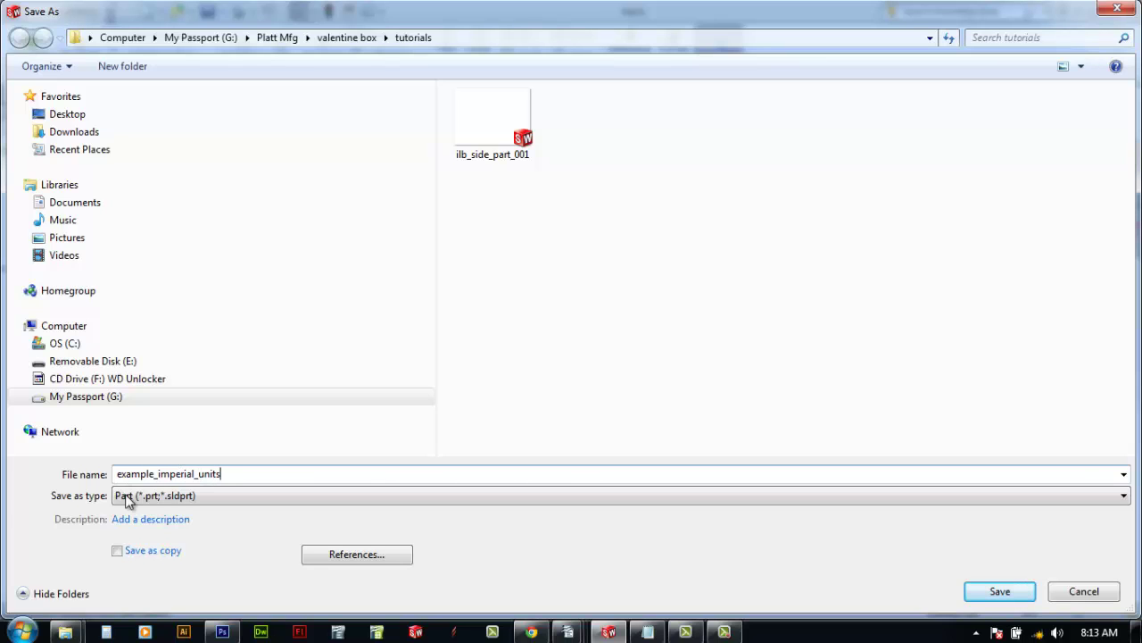
left_click(184, 501)
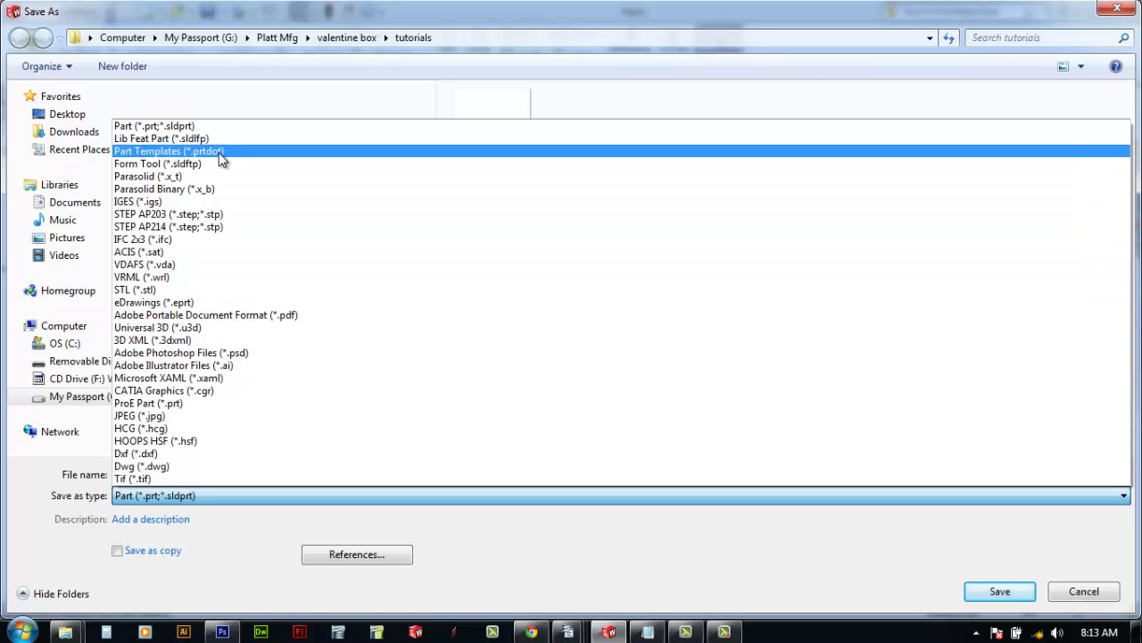
left_click(176, 152)
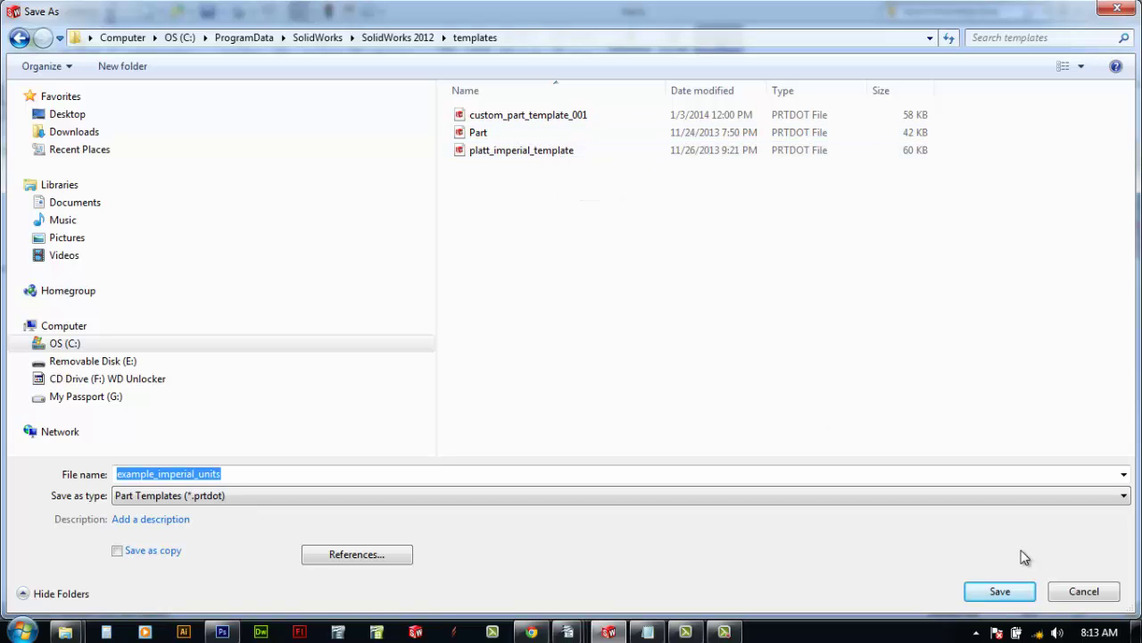
left_click(1006, 591)
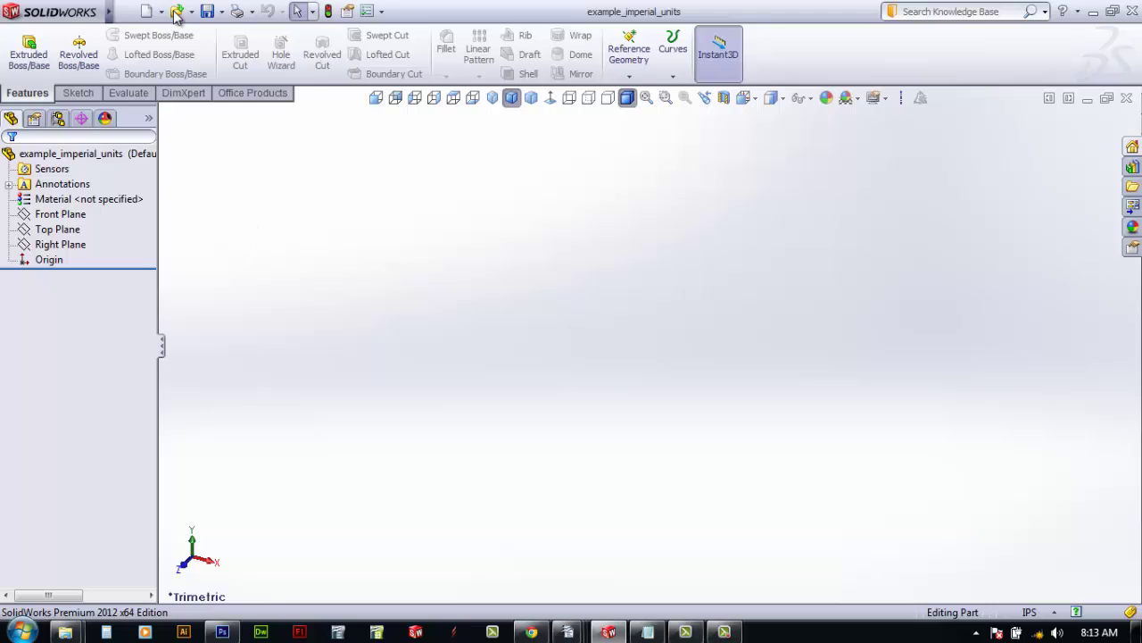
- Close the saved template and create a new document from the example_imperial_units template
left_click(120, 11)
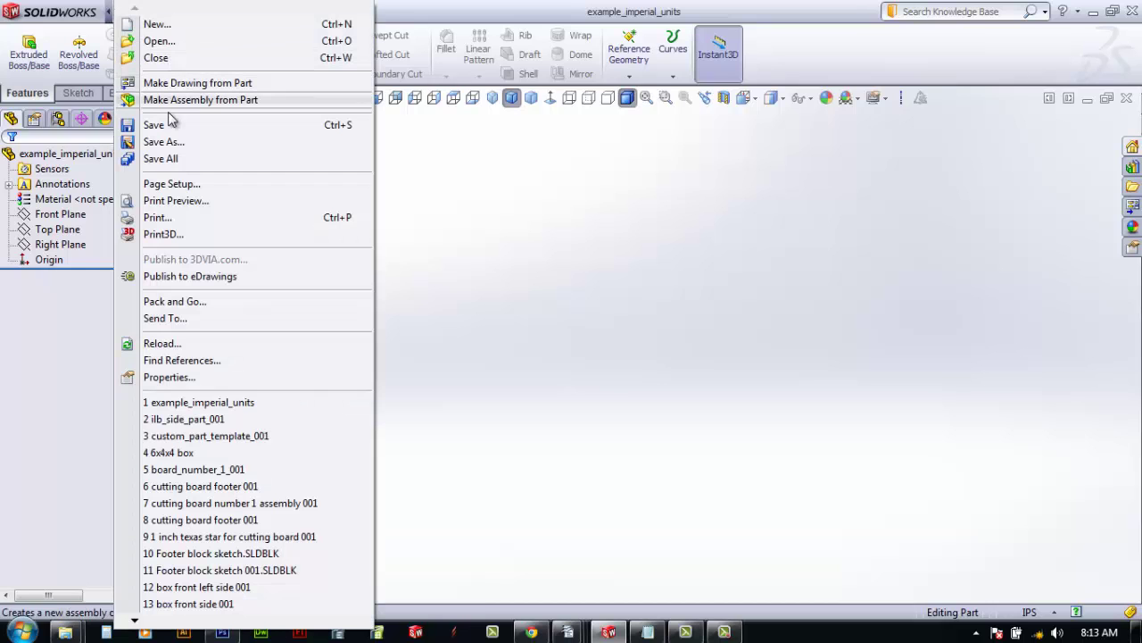
left_click(175, 59)
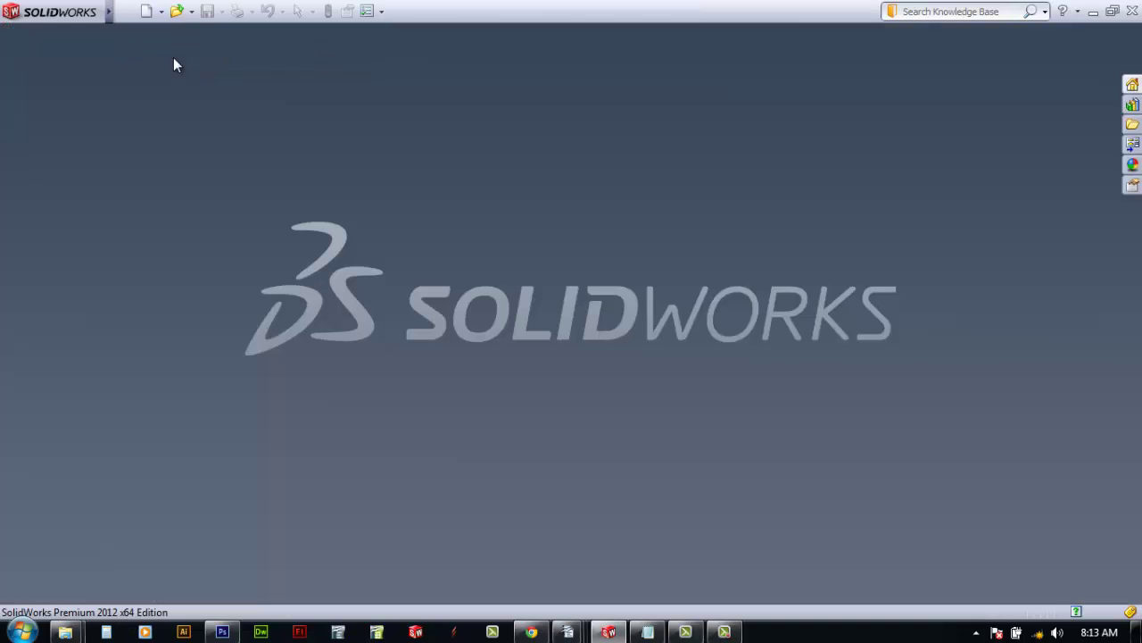
left_click(125, 12)
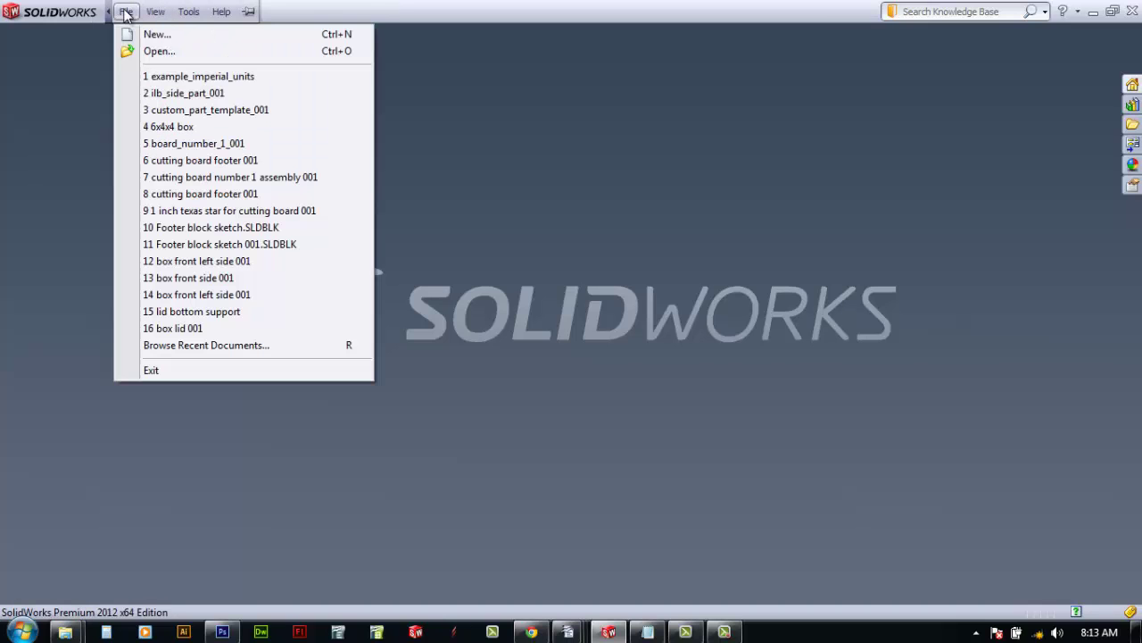
left_click(153, 34)
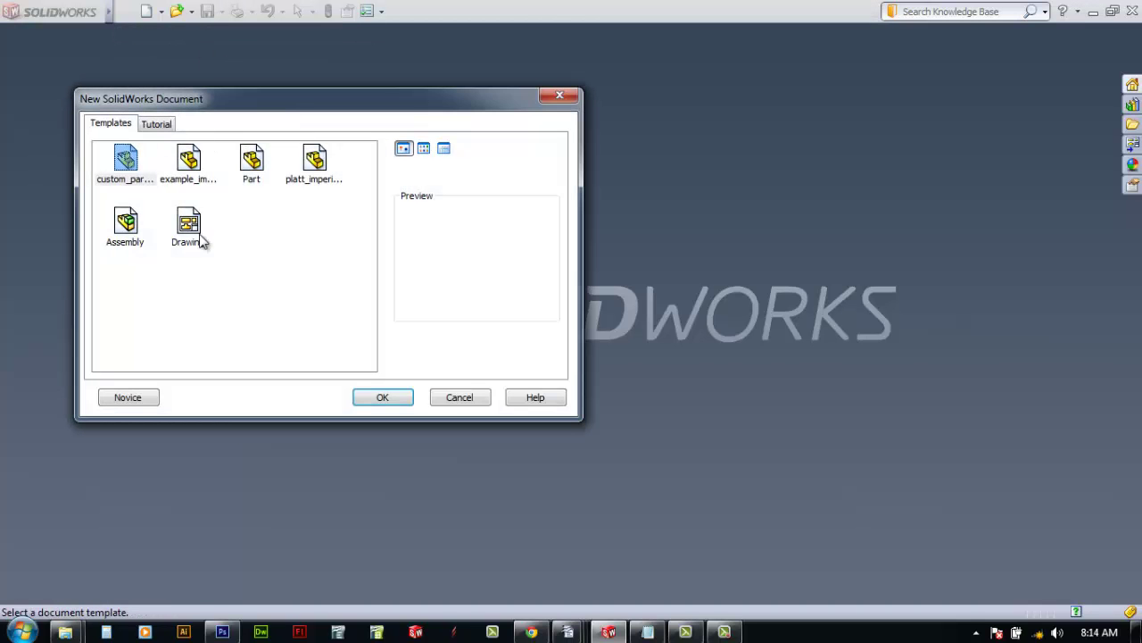
left_click(198, 165)
left_click(399, 398)
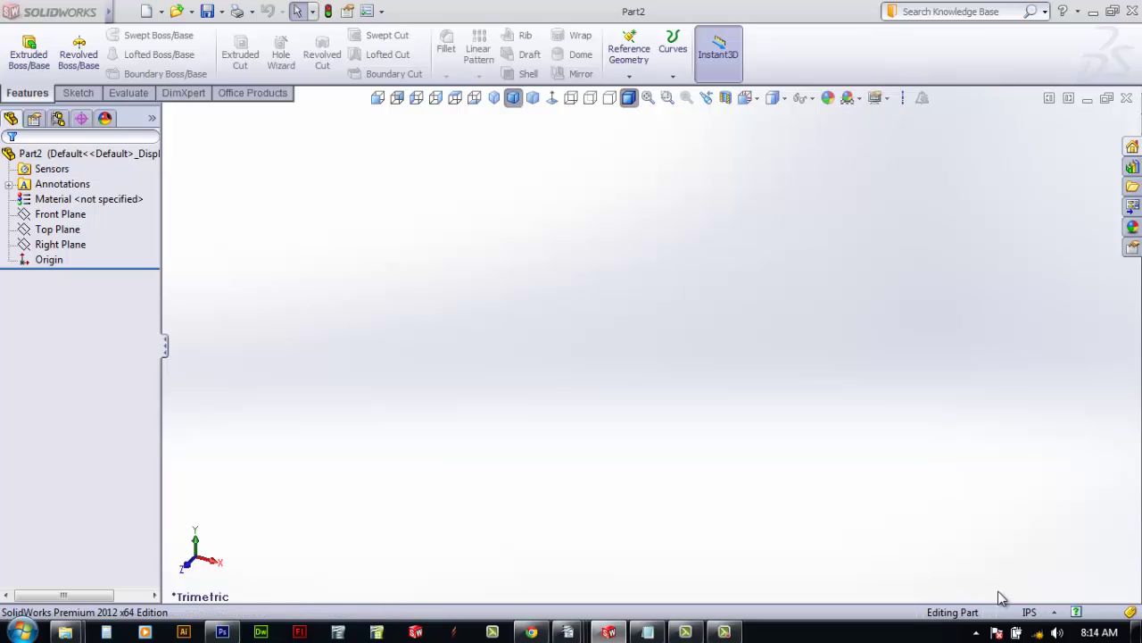
- Review the new part's unit system and decimal precision in the document properties
left_click(1029, 612)
left_click(1020, 592)
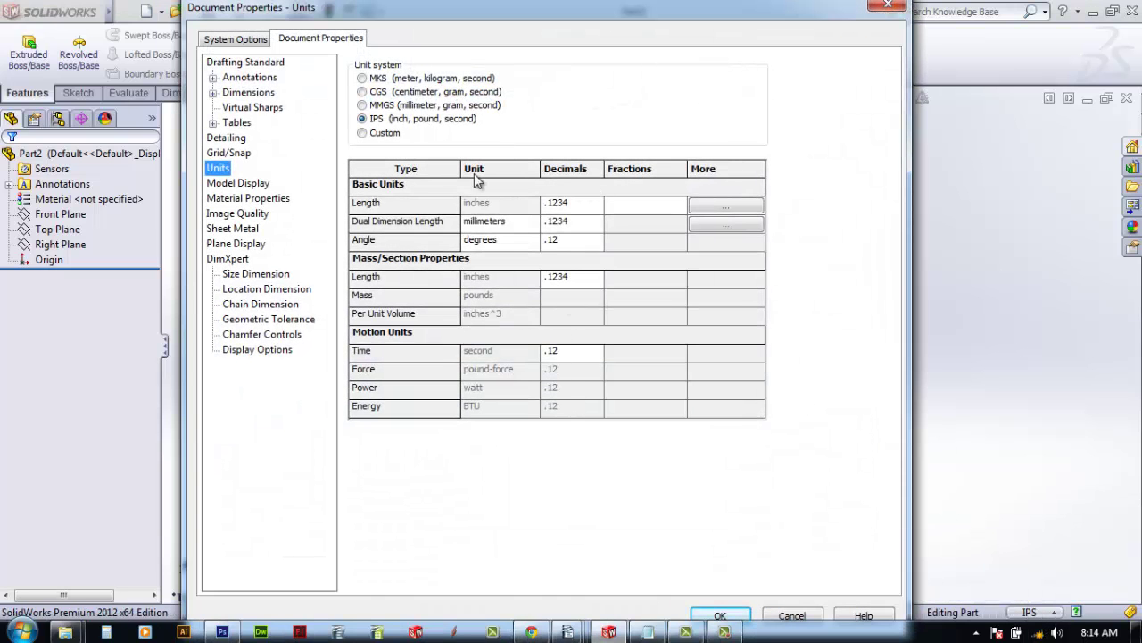
left_click(744, 616)
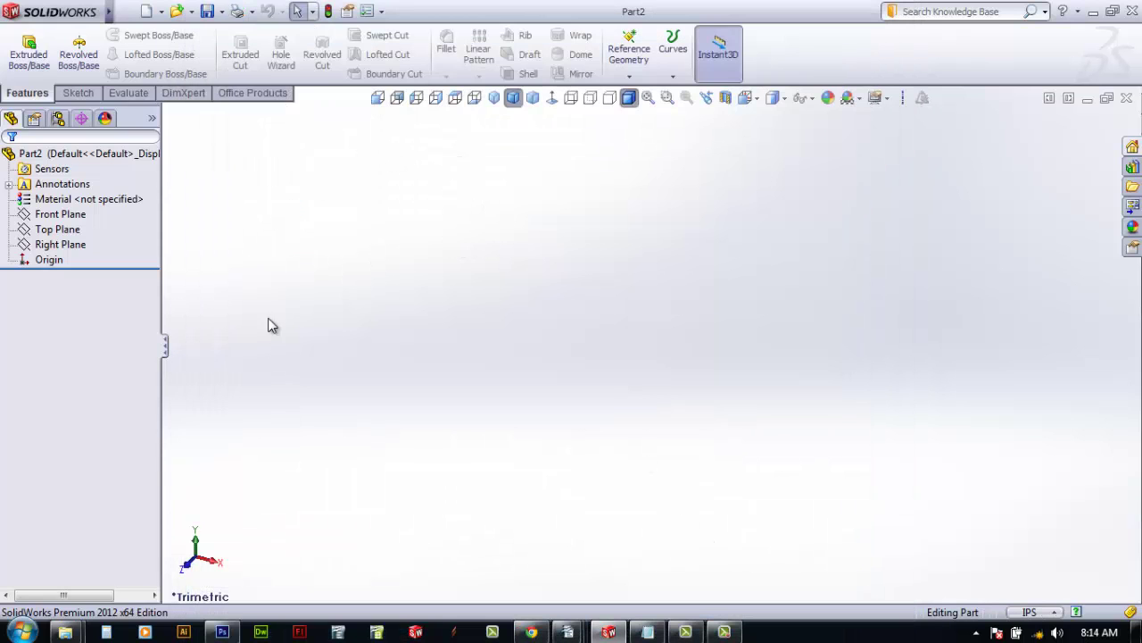